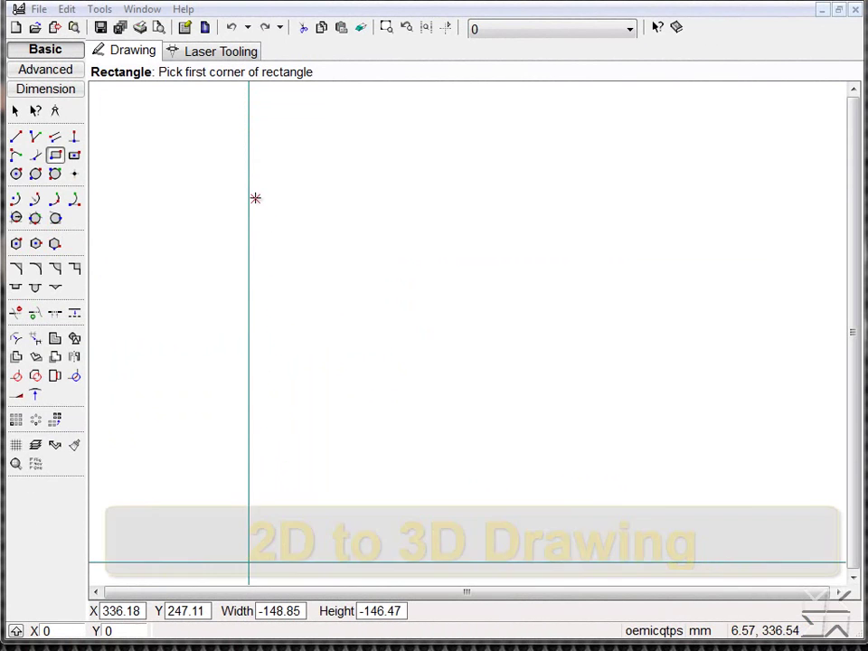
- Draw a rectangle from the origin and offset its left and right edges inward with parallel lines
{"action": "left_click", "coordinate": [250, 185]}
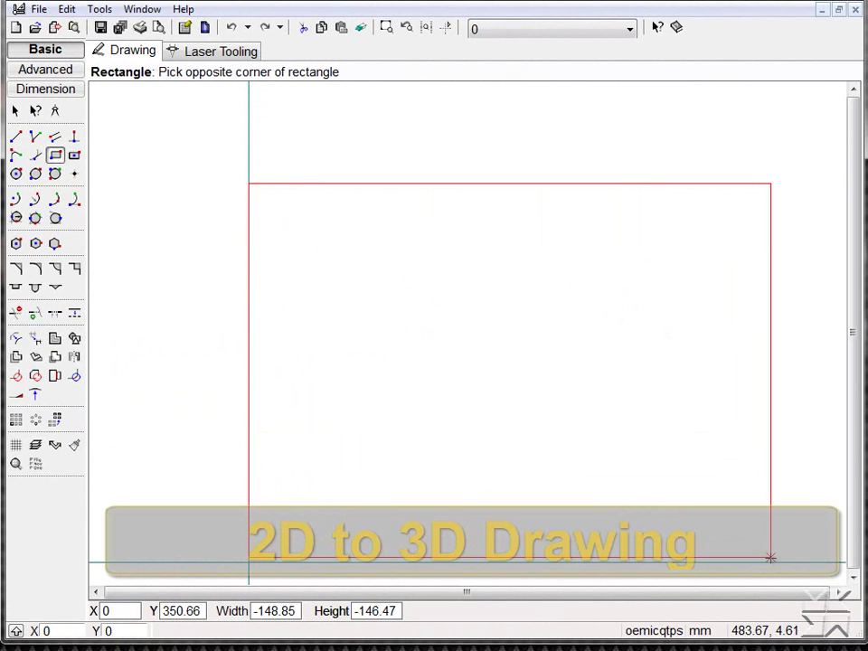
{"action": "left_click", "coordinate": [771, 561]}
{"action": "left_click", "coordinate": [55, 136]}
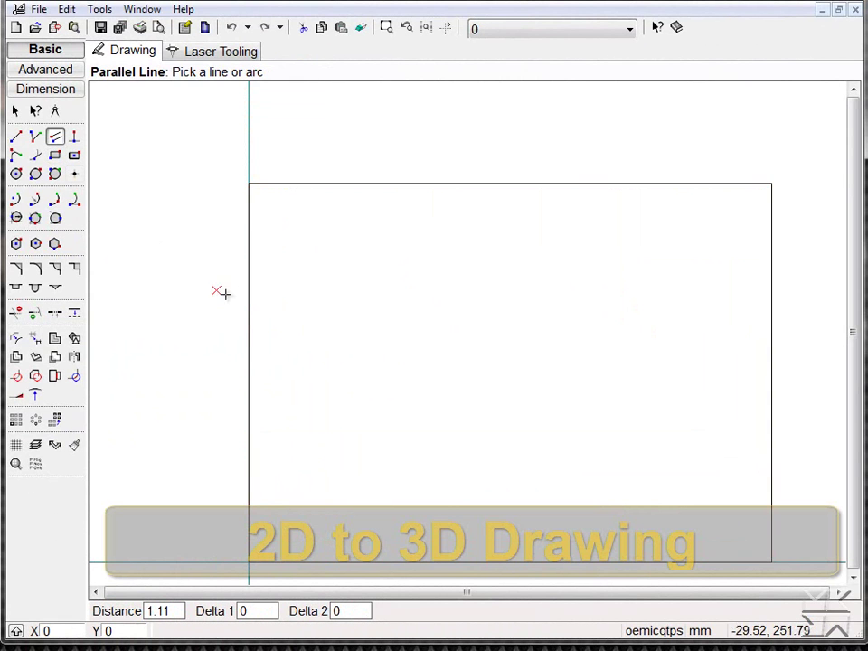
{"action": "left_click", "coordinate": [248, 302]}
{"action": "left_click", "coordinate": [340, 308]}
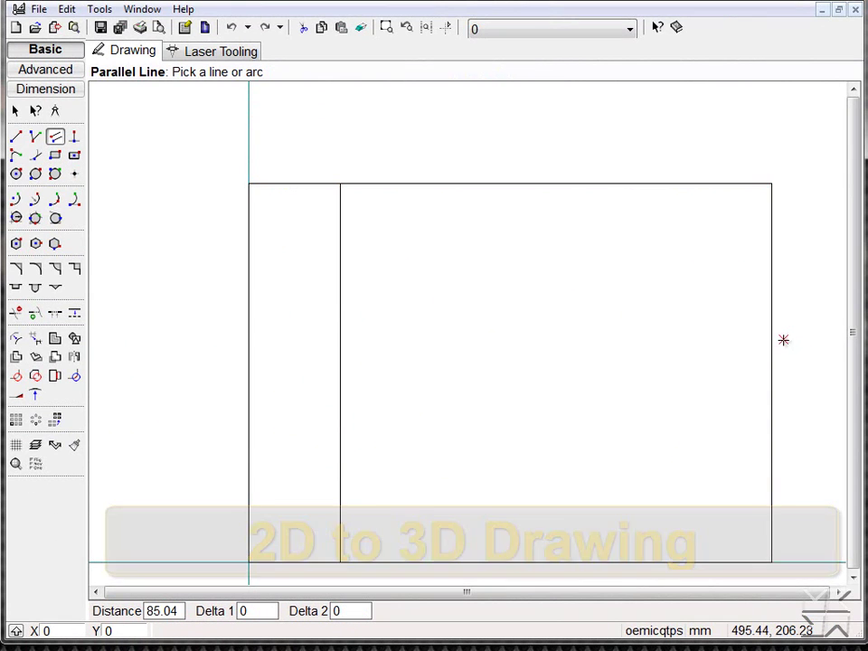
{"action": "left_click", "coordinate": [771, 337]}
{"action": "left_click", "coordinate": [682, 337]}
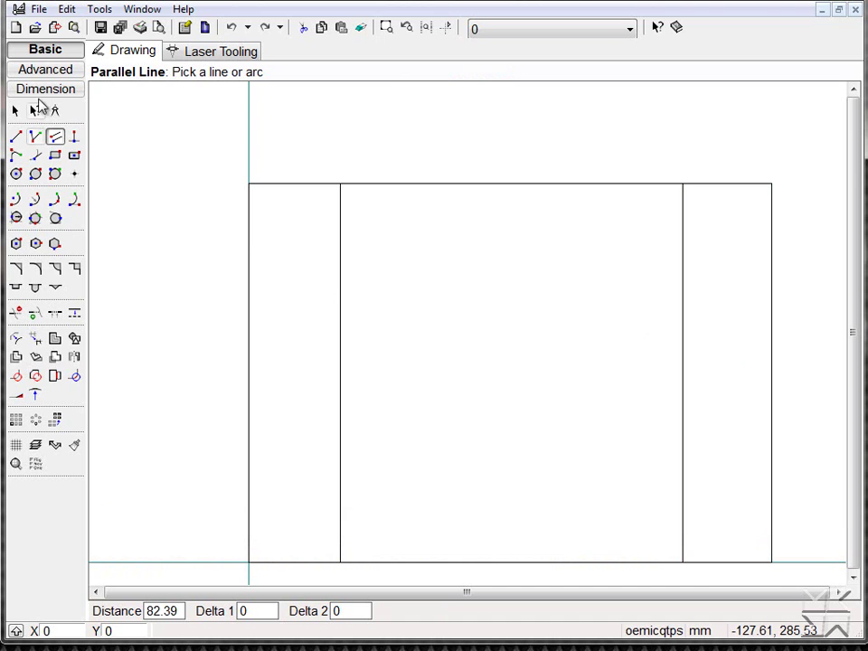
- Convert both inner lines into bend lines and view the folded U-channel in 3D
{"action": "left_click", "coordinate": [38, 65]}
{"action": "left_click", "coordinate": [35, 320]}
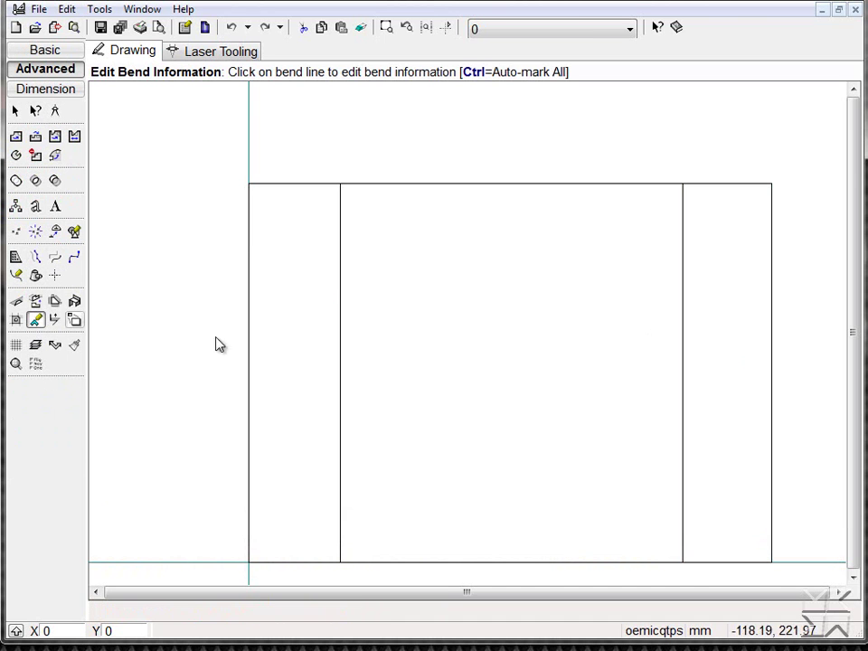
{"action": "left_click", "coordinate": [341, 378]}
{"action": "left_click", "coordinate": [411, 363]}
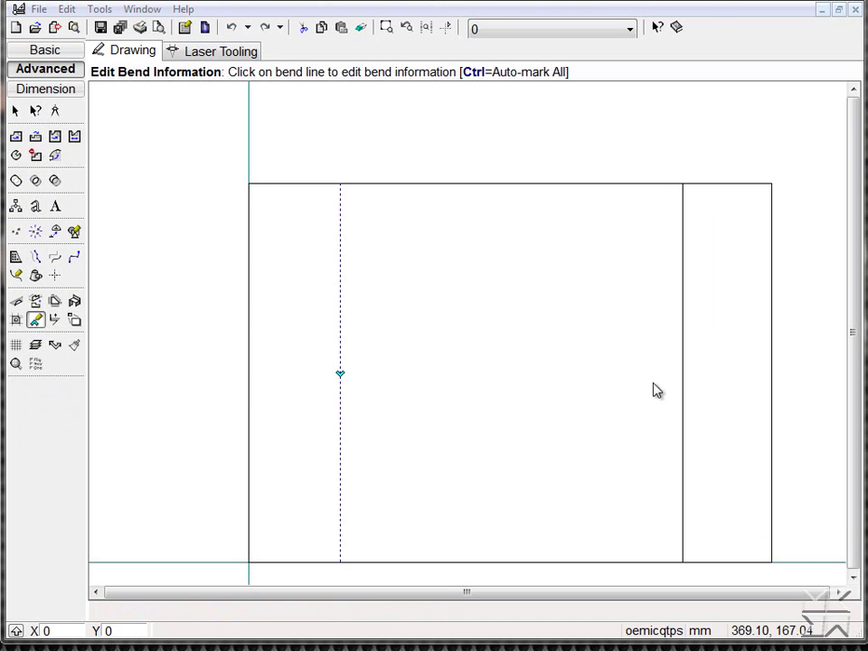
{"action": "left_click", "coordinate": [683, 389]}
{"action": "left_click", "coordinate": [402, 360]}
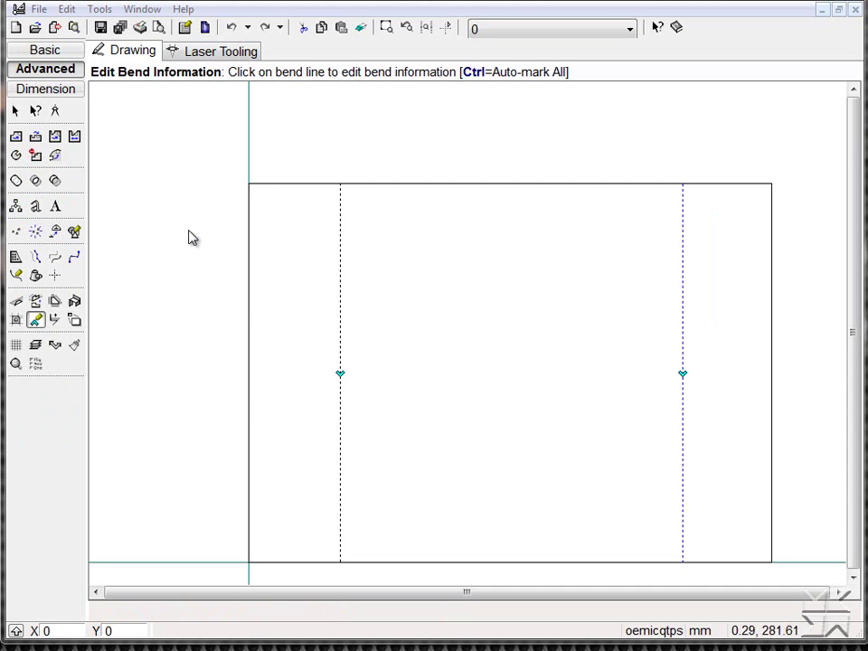
{"action": "left_click", "coordinate": [75, 301]}
{"action": "middle_click_drag", "start_coordinate": [172, 326], "coordinate": [755, 315]}
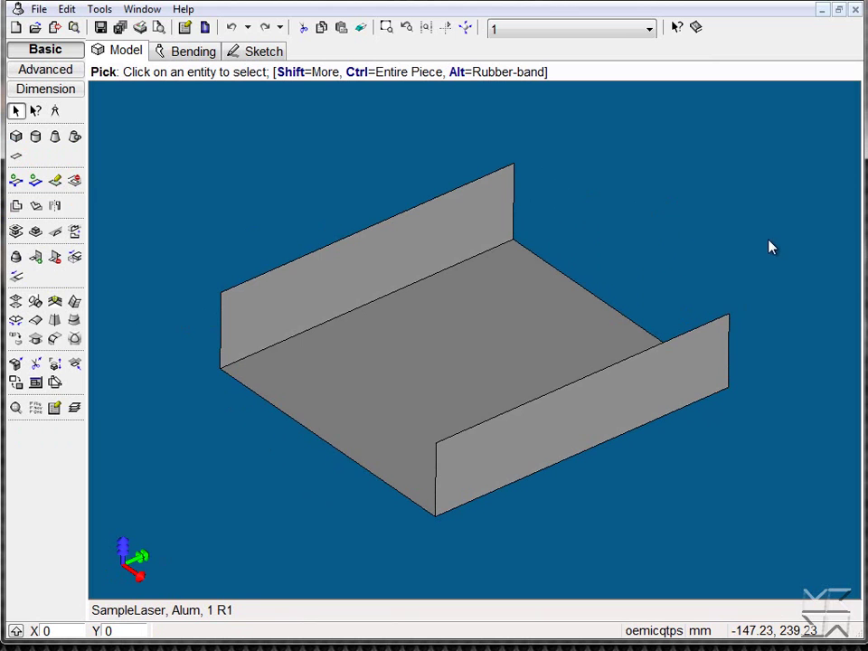
- Create a new 3D model holding a cuboid 500 wide, 50 high and 200 deep
{"action": "left_click", "coordinate": [16, 28]}
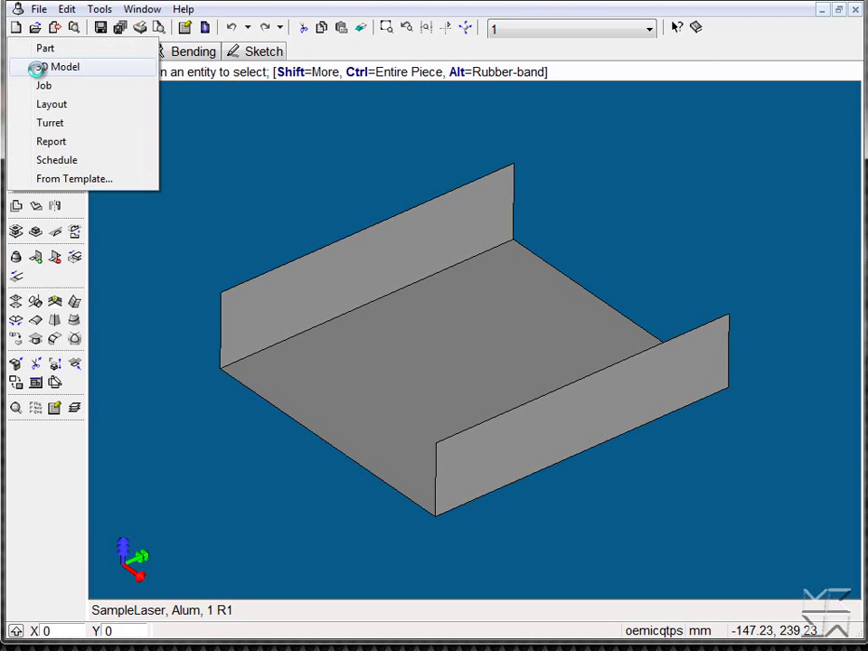
{"action": "left_click", "coordinate": [33, 64]}
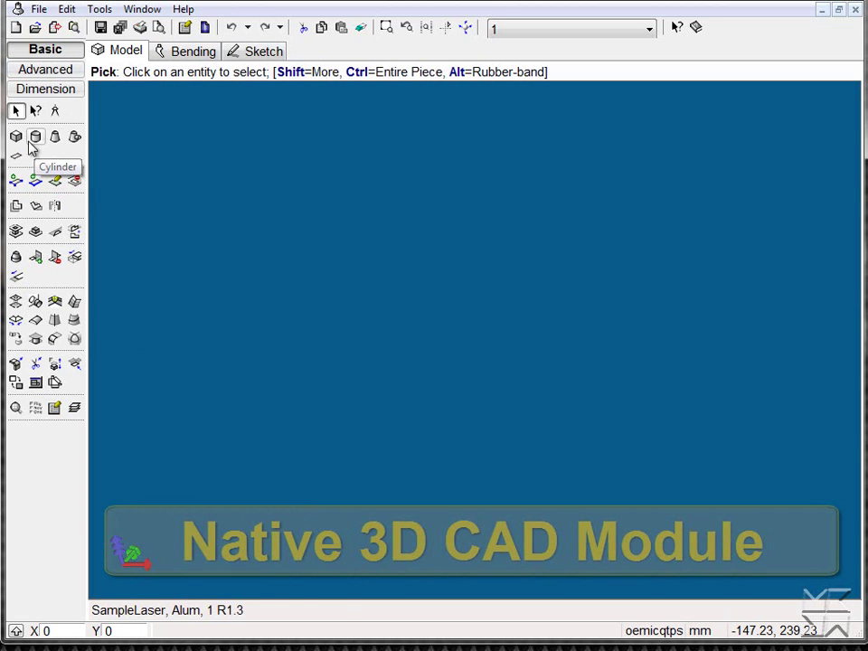
{"action": "left_click", "coordinate": [18, 137]}
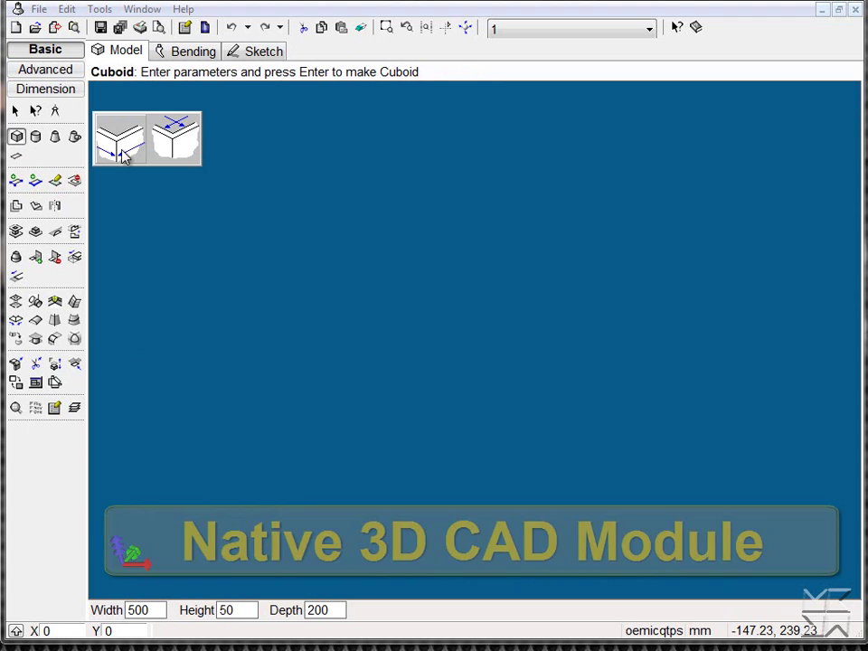
{"action": "left_click", "coordinate": [123, 155]}
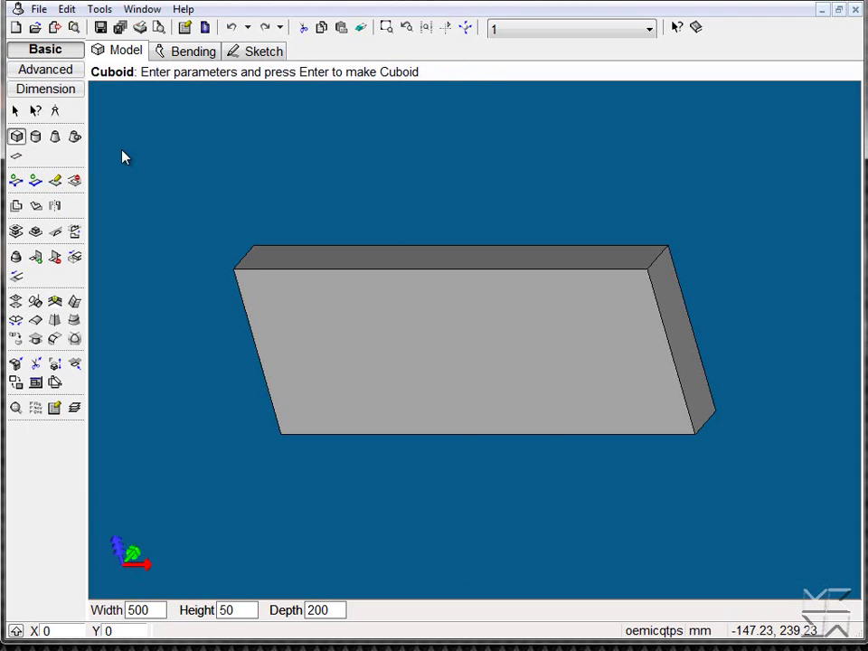
{"action": "middle_click_drag", "start_coordinate": [124, 158], "coordinate": [180, 304]}
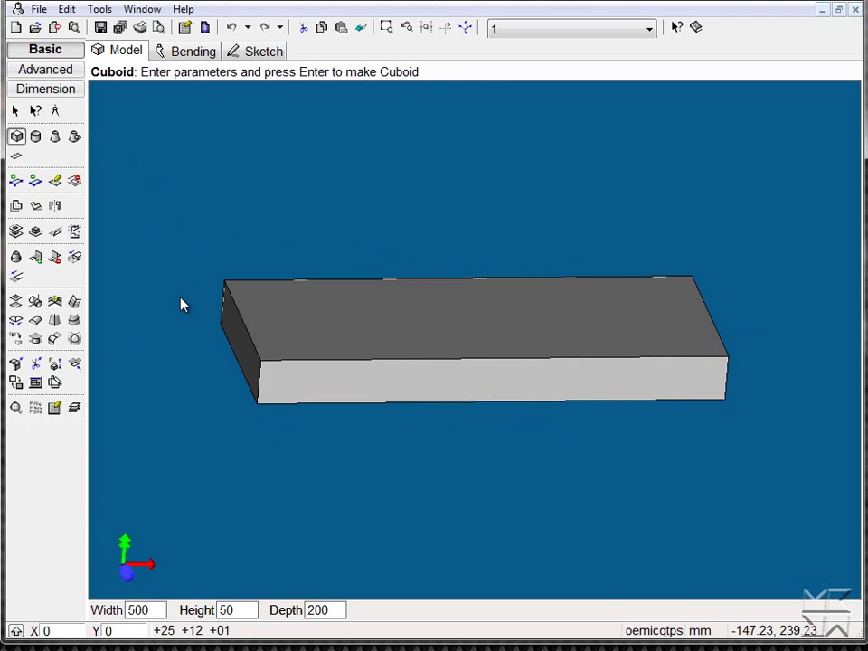
- Insert the Parametric 6 duct: top diameter 100, base 200 × 100, height 100
{"action": "left_click", "coordinate": [75, 137]}
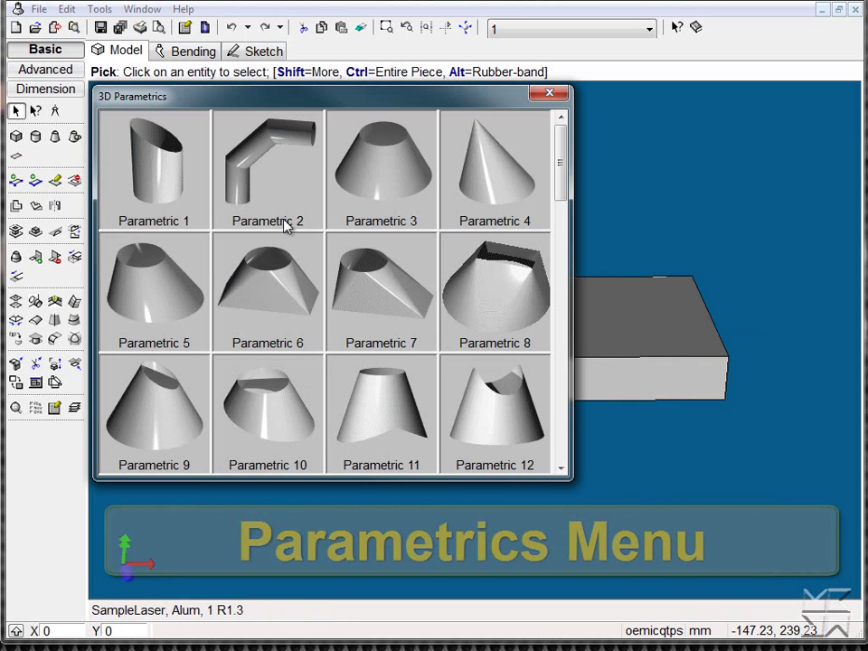
{"action": "mouse_move", "coordinate": [564, 171]}
{"action": "left_mouse_down"}
{"action": "mouse_move", "coordinate": [563, 397]}
{"action": "mouse_move", "coordinate": [564, 163]}
{"action": "left_mouse_up"}
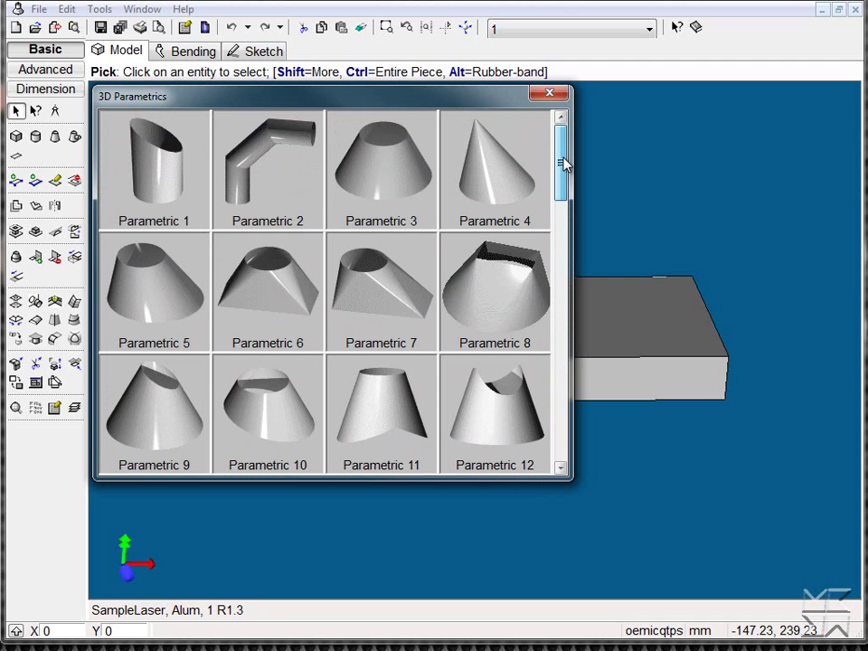
{"action": "double_click", "coordinate": [311, 289]}
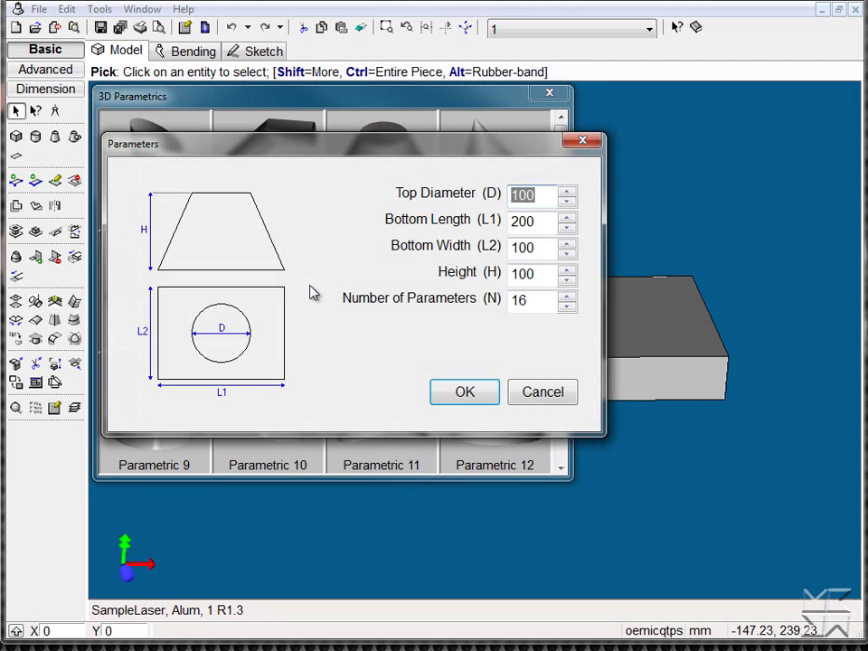
{"action": "left_click", "coordinate": [443, 390]}
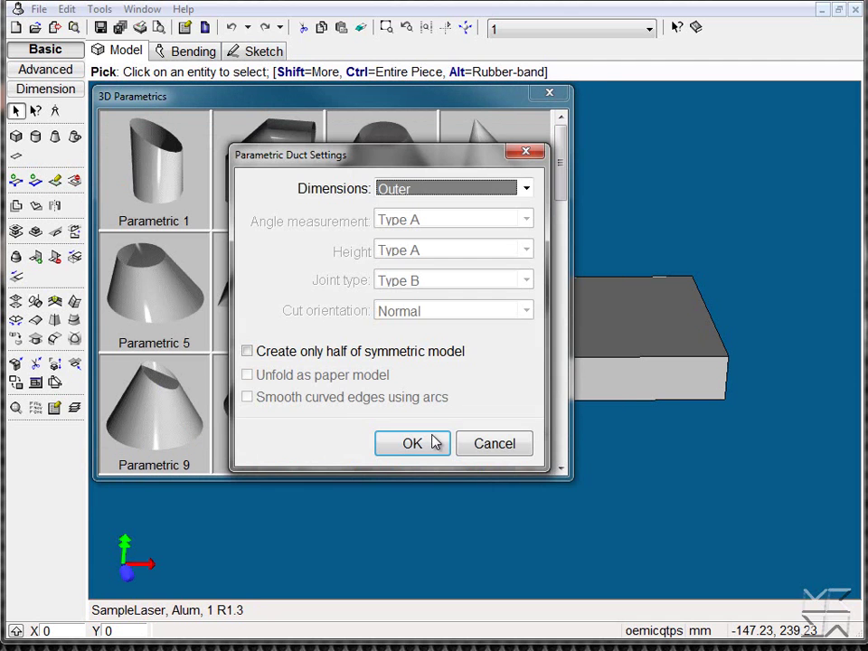
{"action": "left_click", "coordinate": [437, 443]}
{"action": "middle_click_drag", "start_coordinate": [479, 254], "coordinate": [697, 449]}
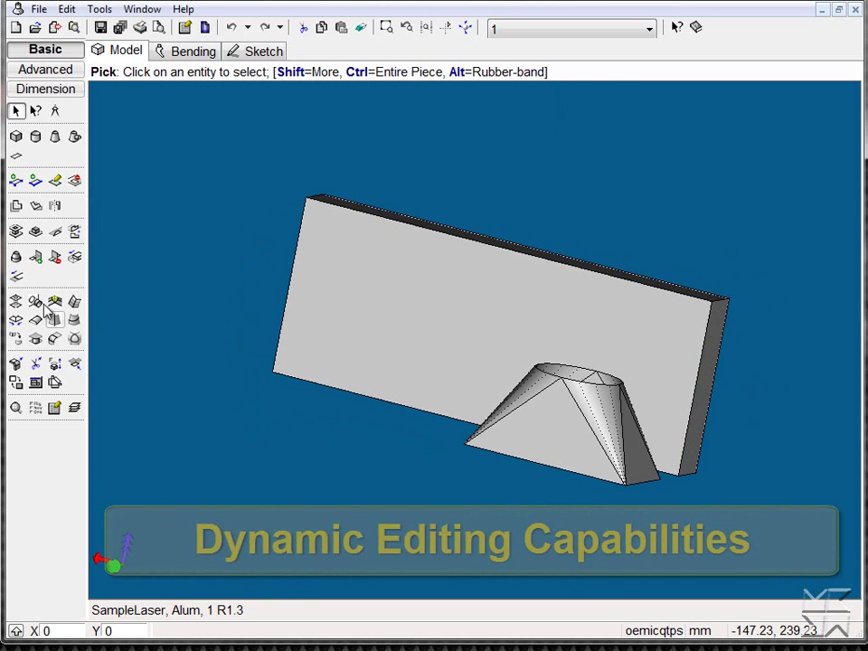
- Sketch a circle on the duct's triangular face and cut it through as a hole
{"action": "left_click", "coordinate": [55, 180]}
{"action": "left_click", "coordinate": [506, 462]}
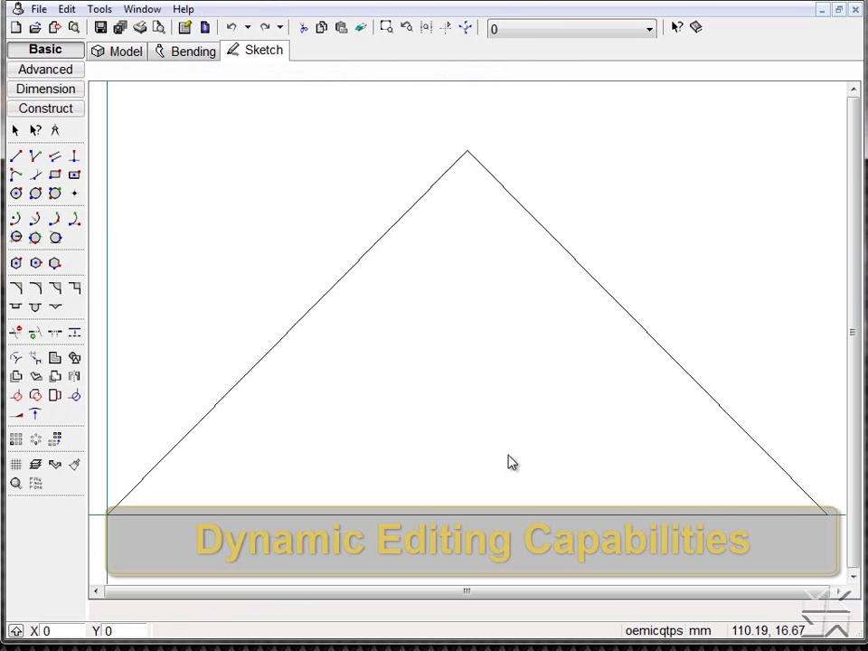
{"action": "left_click", "coordinate": [16, 193]}
{"action": "left_click", "coordinate": [499, 381]}
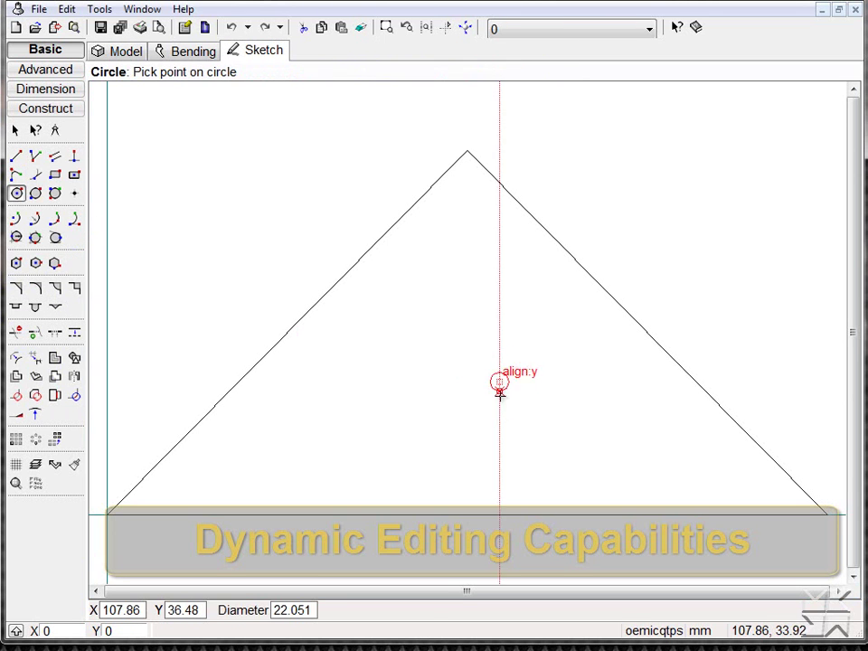
{"action": "left_click", "coordinate": [502, 451]}
{"action": "left_click", "coordinate": [65, 113]}
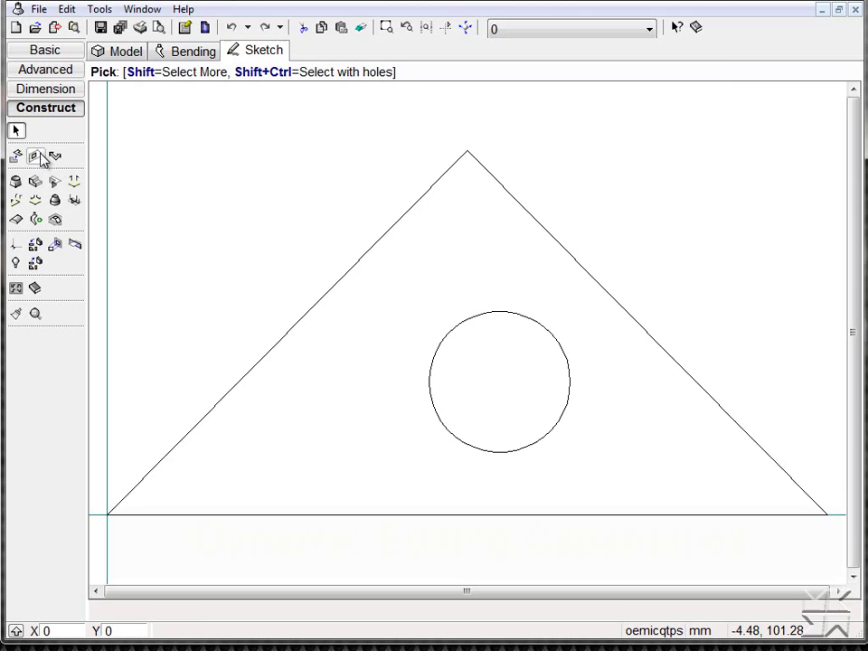
{"action": "left_click", "coordinate": [36, 157]}
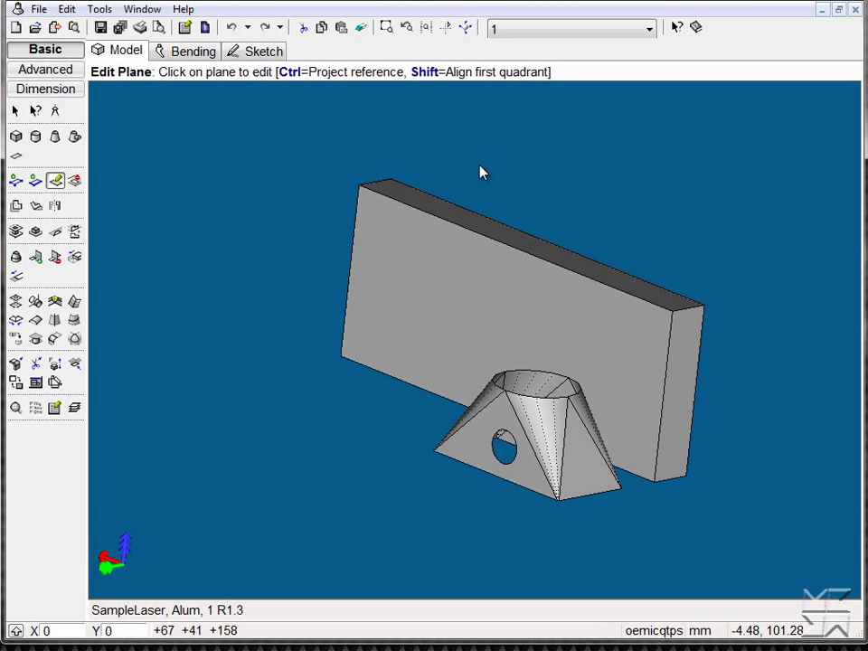
- Select the duct-face hole and the plate's front face, then project the hole onto the plate
{"action": "left_click", "coordinate": [14, 110]}
{"action": "left_click", "coordinate": [532, 448]}
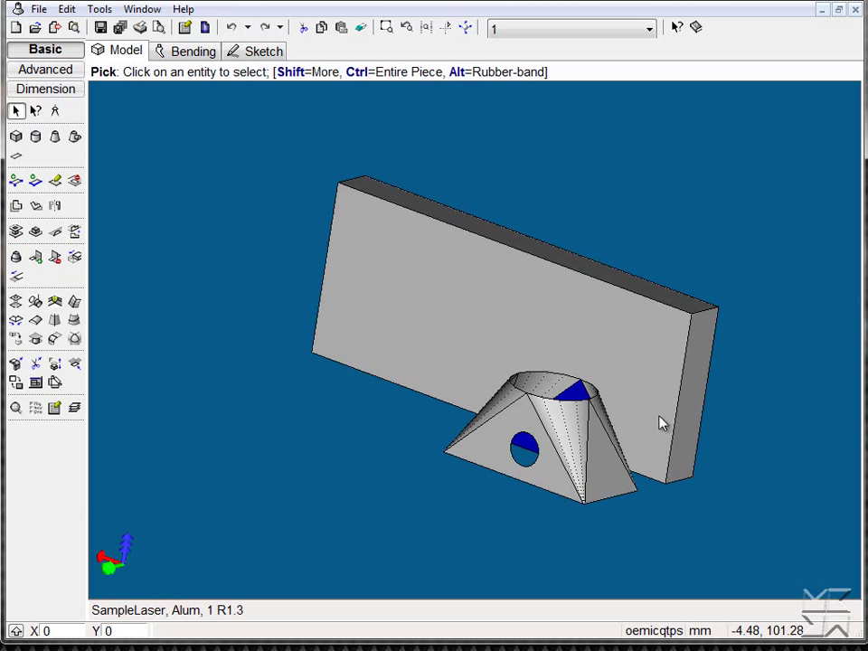
{"action": "left_click", "coordinate": [661, 423]}
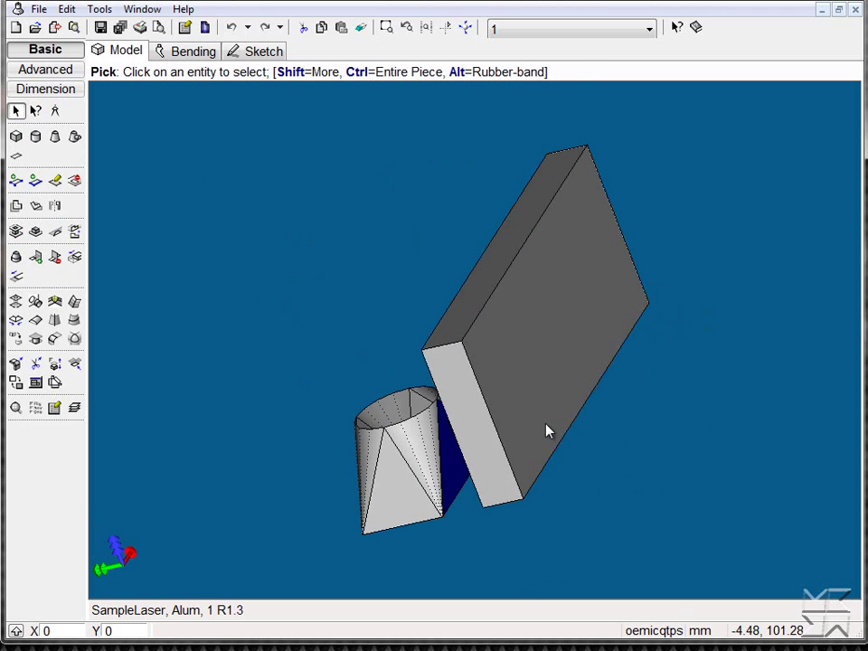
{"action": "middle_click_drag", "start_coordinate": [546, 431], "coordinate": [767, 471]}
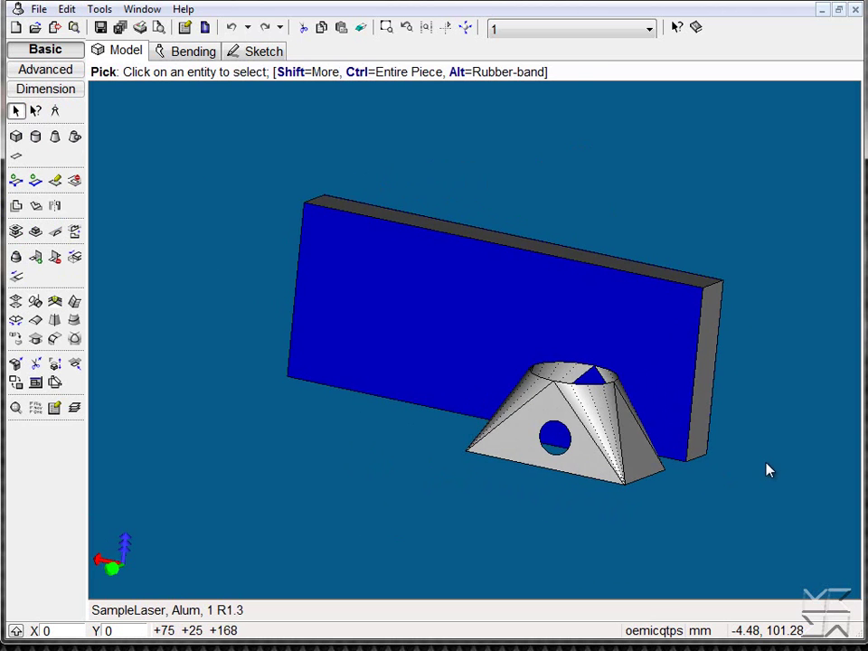
{"action": "left_click", "coordinate": [15, 301]}
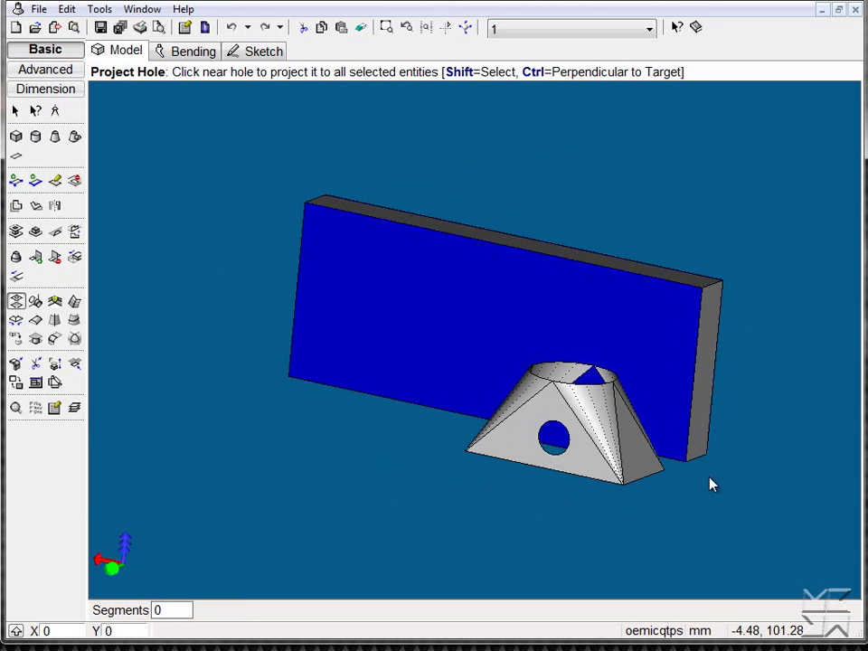
{"action": "middle_click_drag", "start_coordinate": [821, 457], "coordinate": [802, 477]}
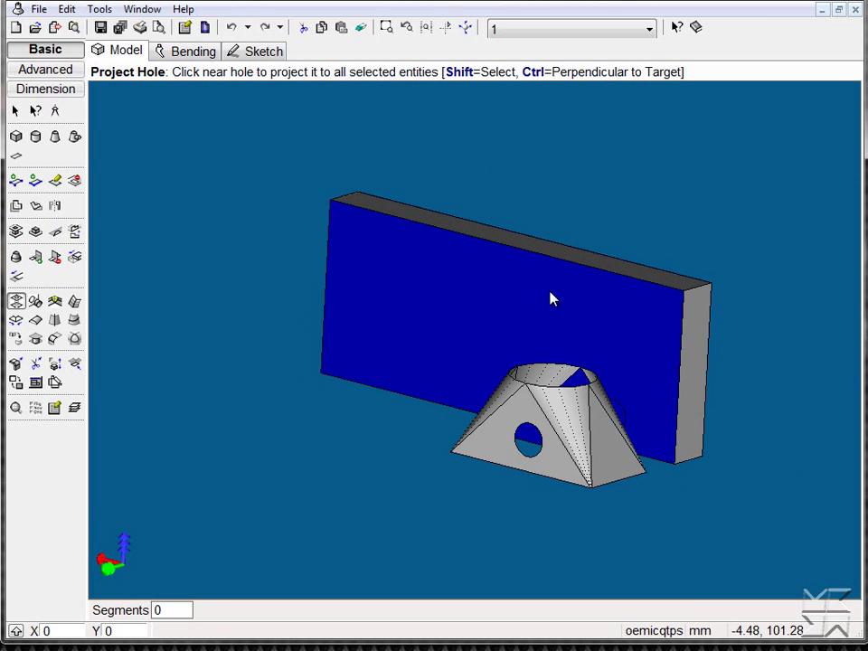
- Create a new 3D model and open the Profile Library from its sketch
{"action": "left_click", "coordinate": [17, 31]}
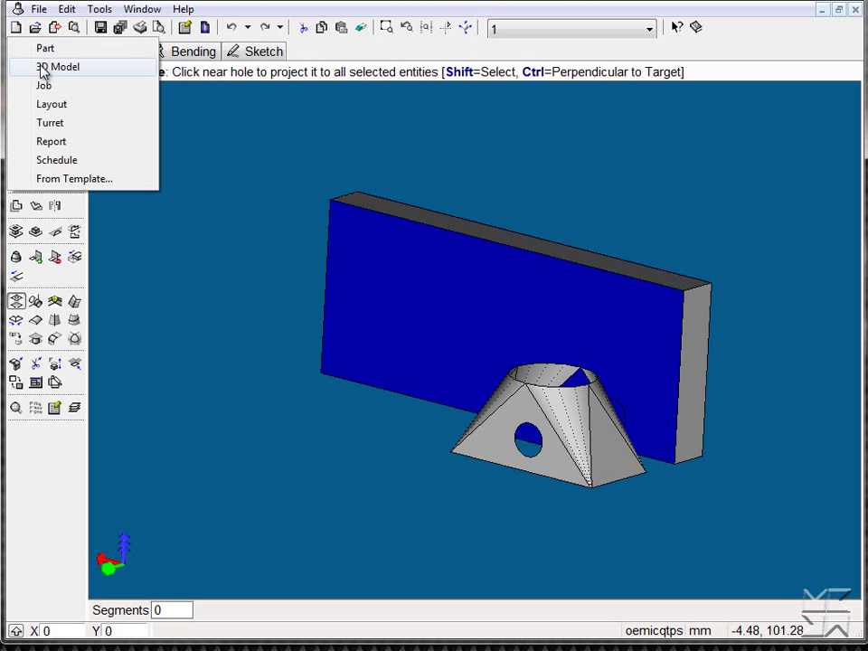
{"action": "left_click", "coordinate": [45, 68]}
{"action": "left_click", "coordinate": [247, 54]}
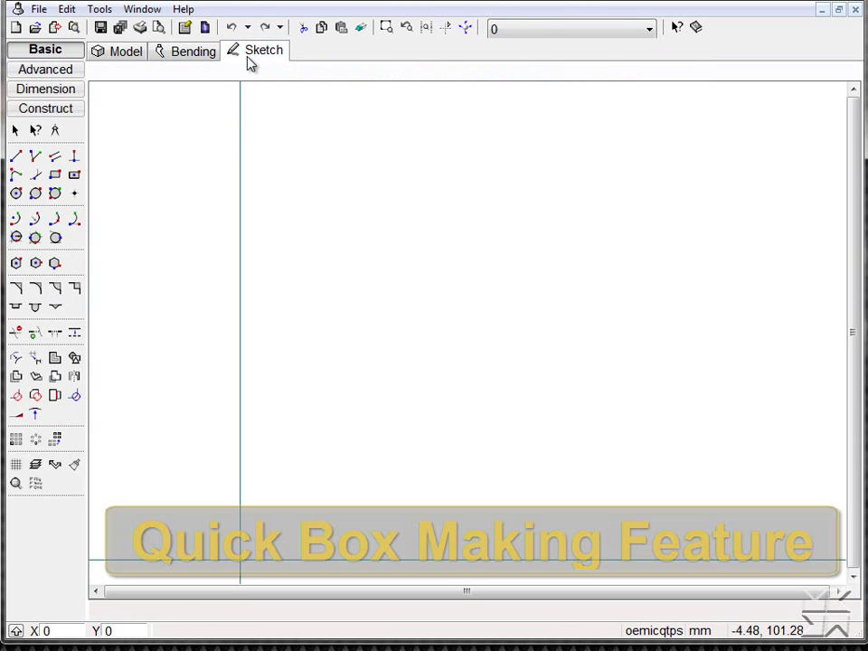
{"action": "left_click", "coordinate": [51, 110]}
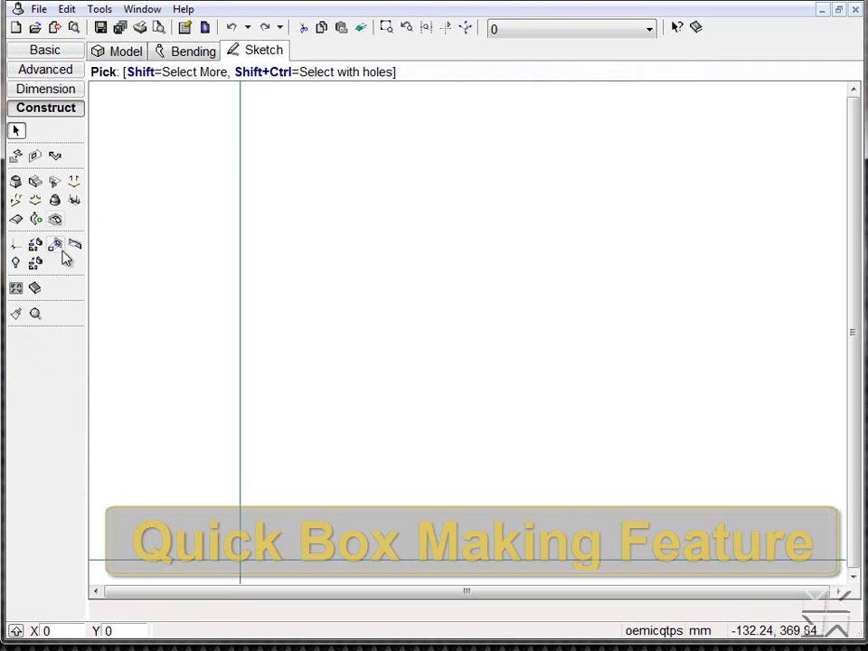
{"action": "left_click", "coordinate": [16, 288]}
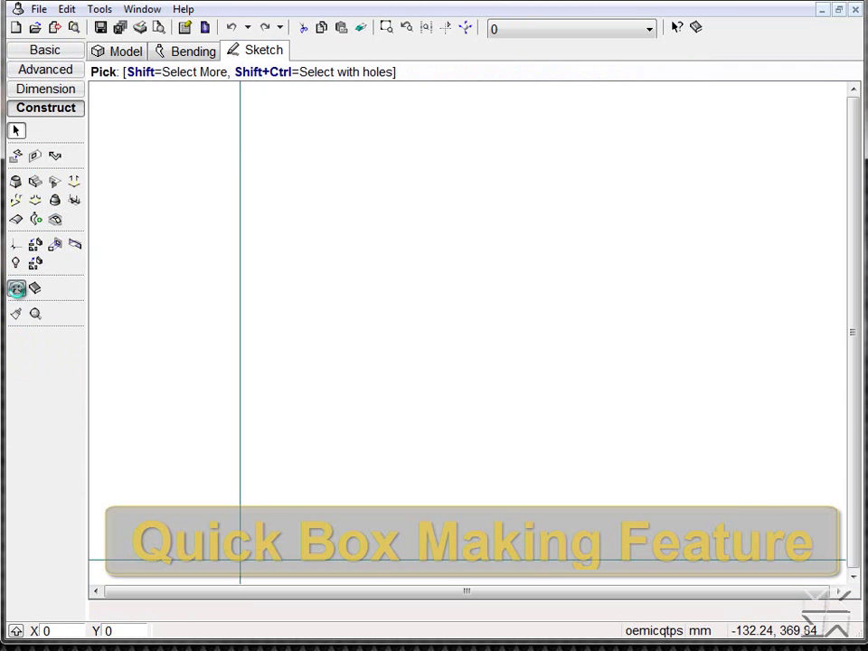
- Export the Bottom Front and Bottom Right library profiles into the sketch
{"action": "left_click", "coordinate": [295, 344]}
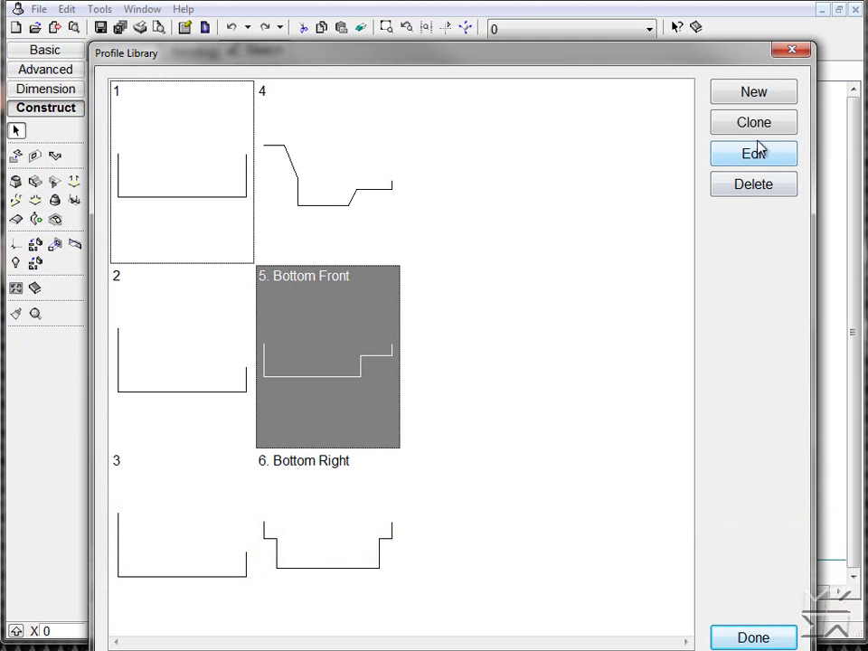
{"action": "left_click", "coordinate": [759, 157]}
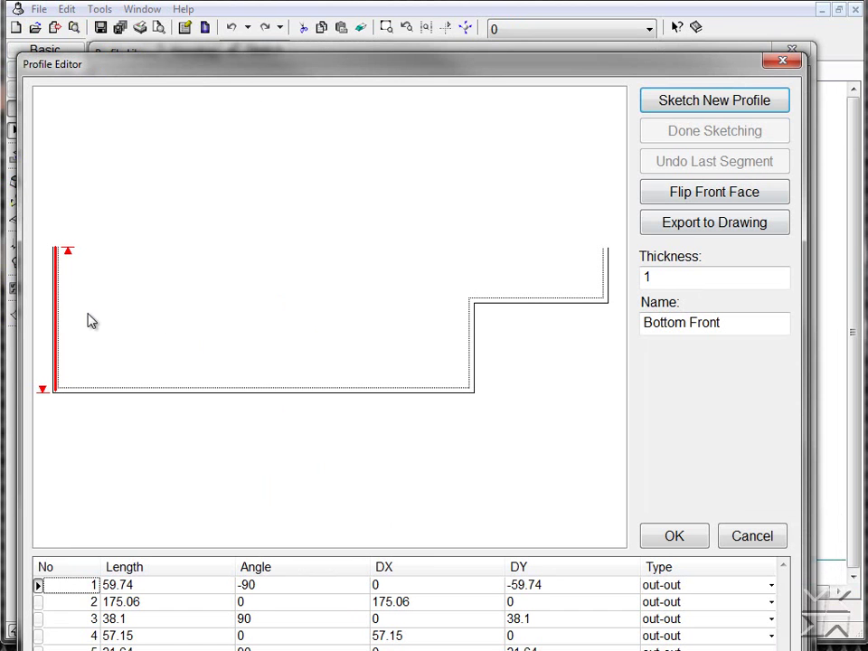
{"action": "left_click", "coordinate": [714, 226]}
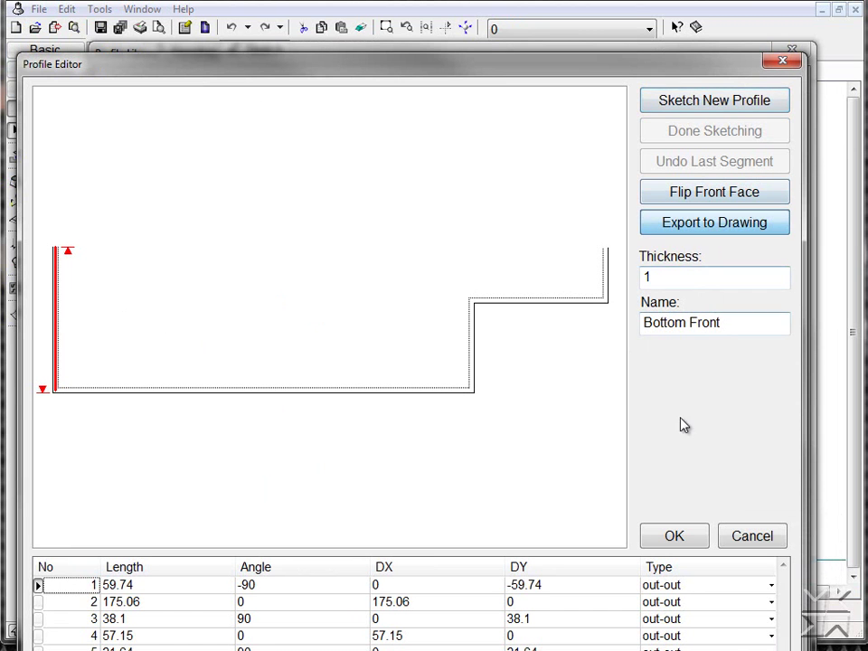
{"action": "left_click", "coordinate": [673, 535]}
{"action": "left_click", "coordinate": [367, 550]}
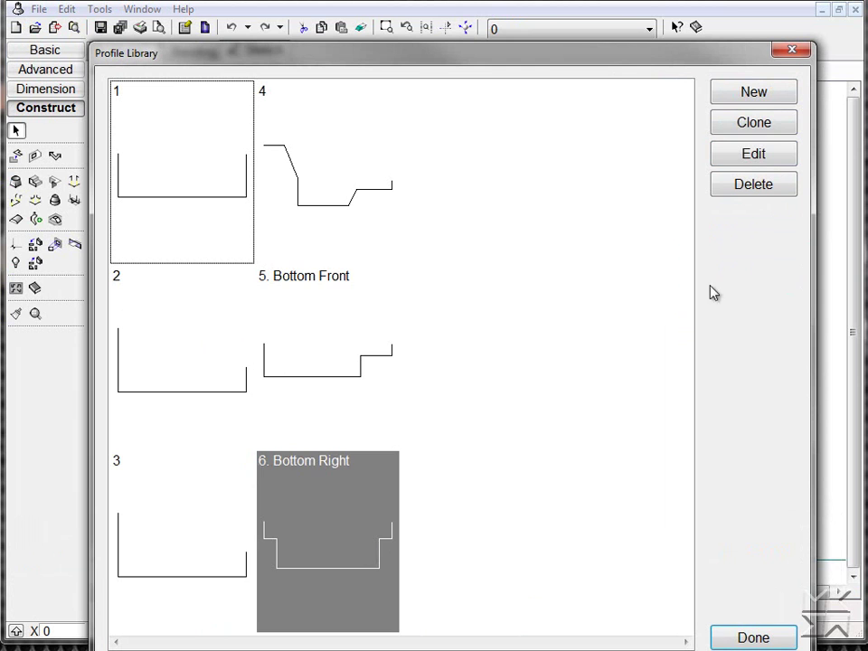
{"action": "left_click", "coordinate": [756, 157]}
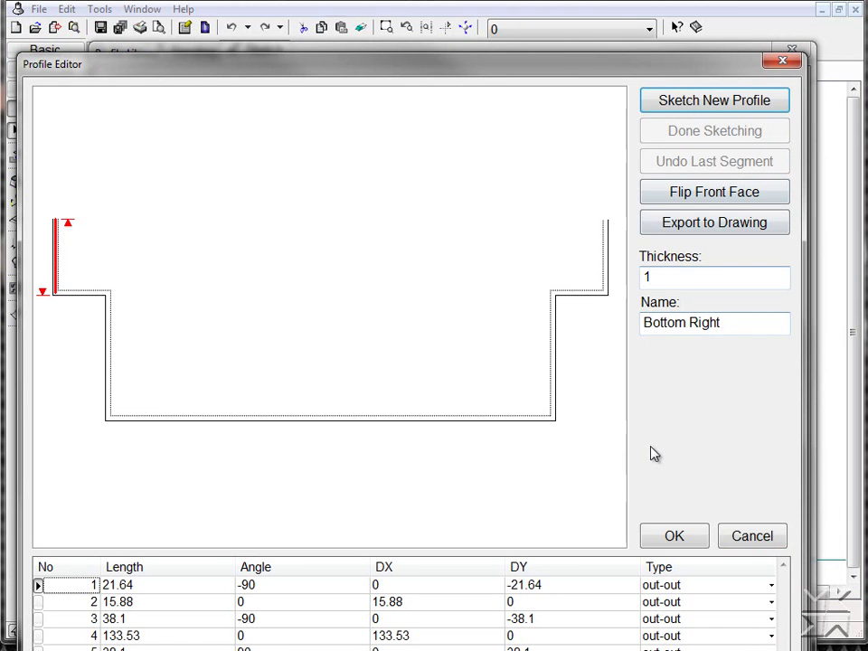
{"action": "left_click", "coordinate": [726, 224]}
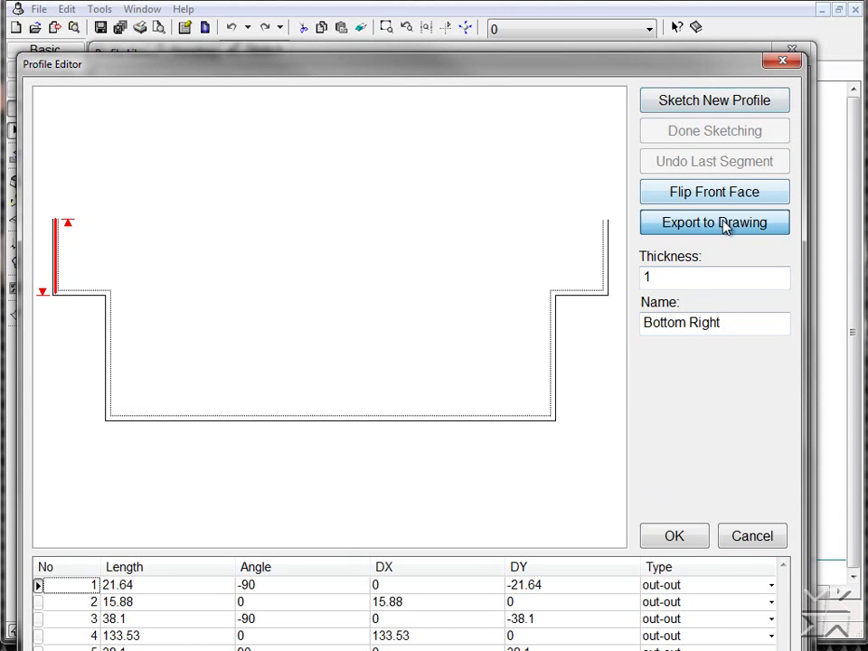
{"action": "left_click", "coordinate": [674, 535]}
- Build a box from the front and side profile base lines using the second corner style
{"action": "left_click", "coordinate": [753, 637]}
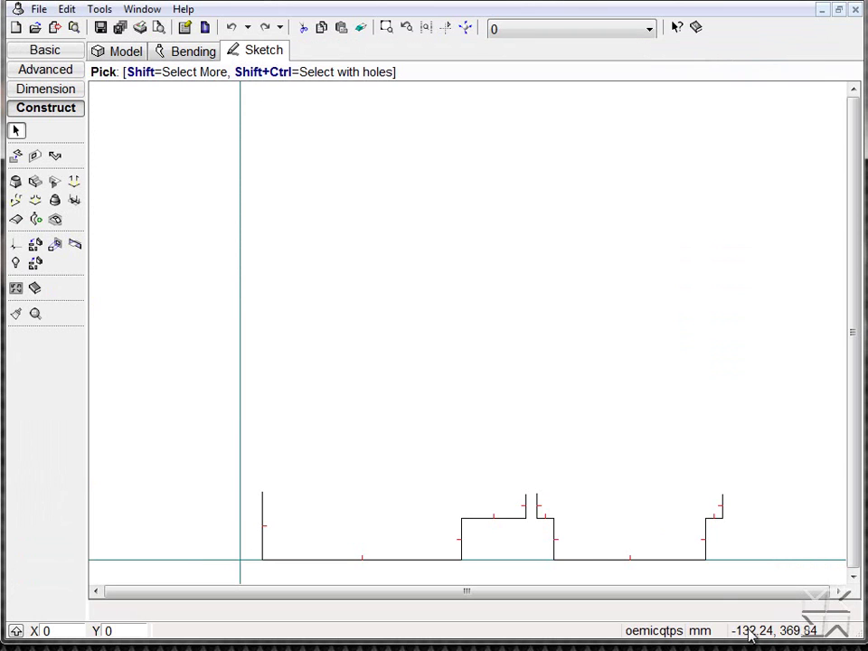
{"action": "scroll", "coordinate": [412, 317], "scroll_direction": "down", "scroll_amount": 2}
{"action": "scroll", "coordinate": [494, 558], "scroll_direction": "up", "scroll_amount": 3}
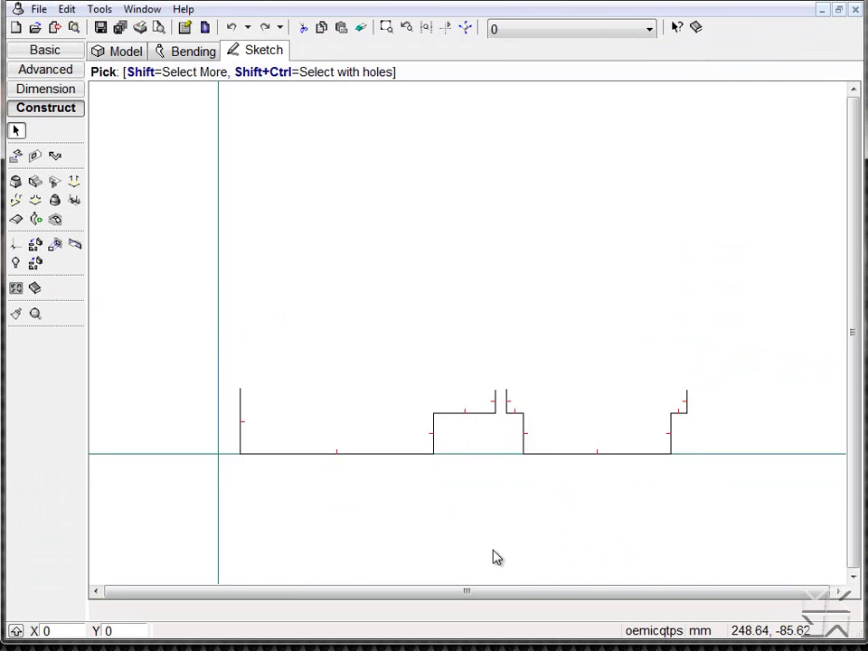
{"action": "left_click", "coordinate": [78, 204]}
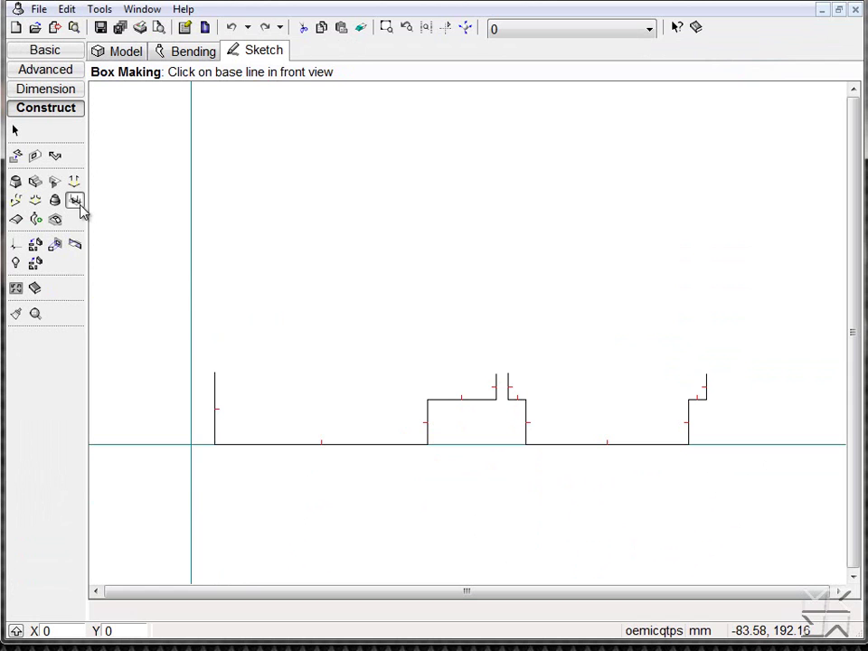
{"action": "left_click", "coordinate": [362, 445]}
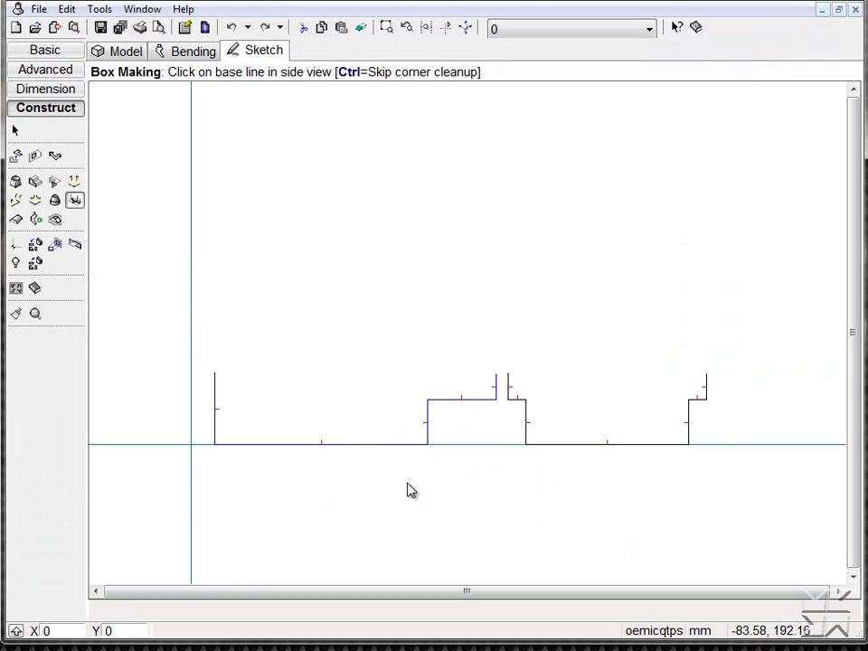
{"action": "left_click", "coordinate": [626, 449]}
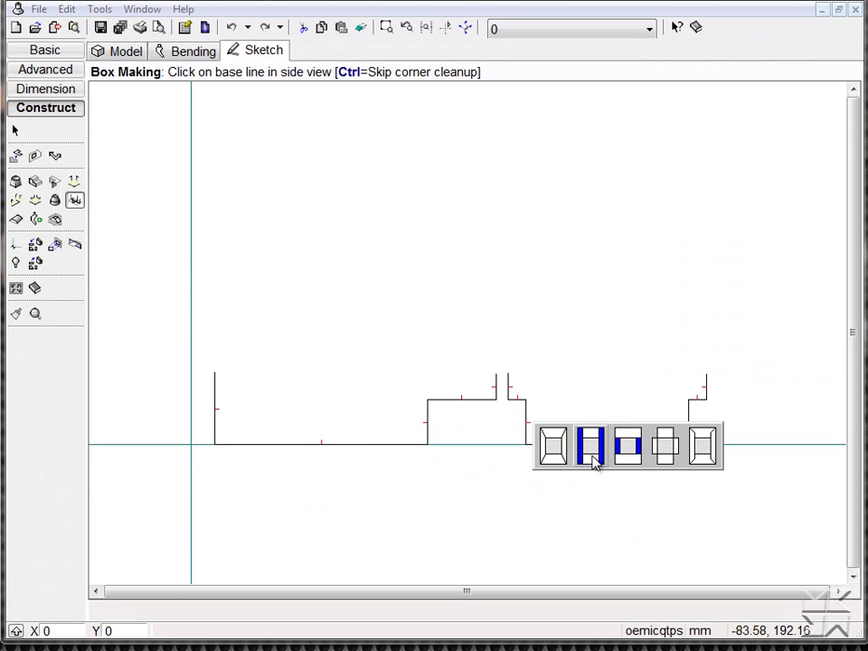
{"action": "left_click", "coordinate": [590, 454]}
{"action": "middle_click_drag", "start_coordinate": [637, 445], "coordinate": [434, 390]}
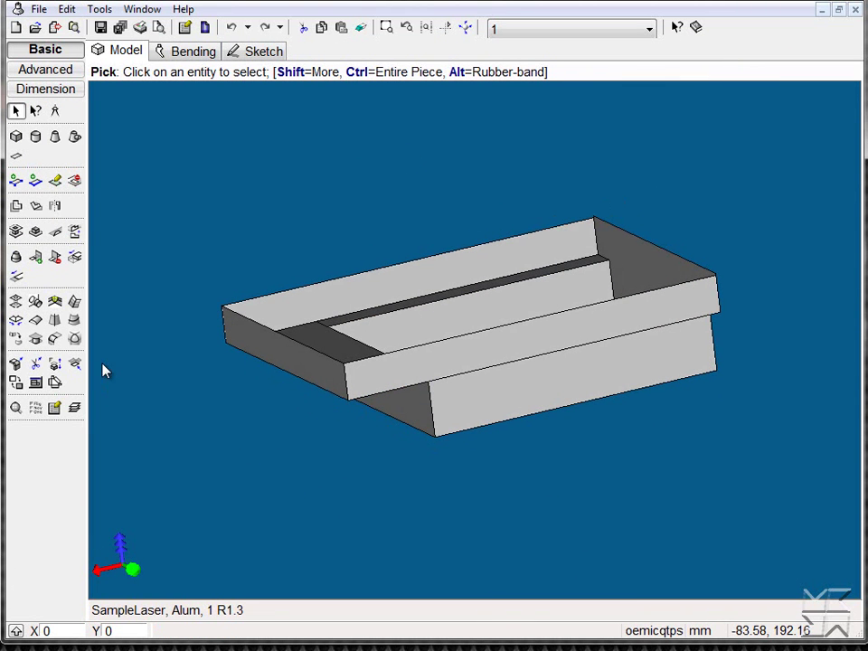
- Split the top flange face at the chosen knife face
{"action": "left_click", "coordinate": [74, 319]}
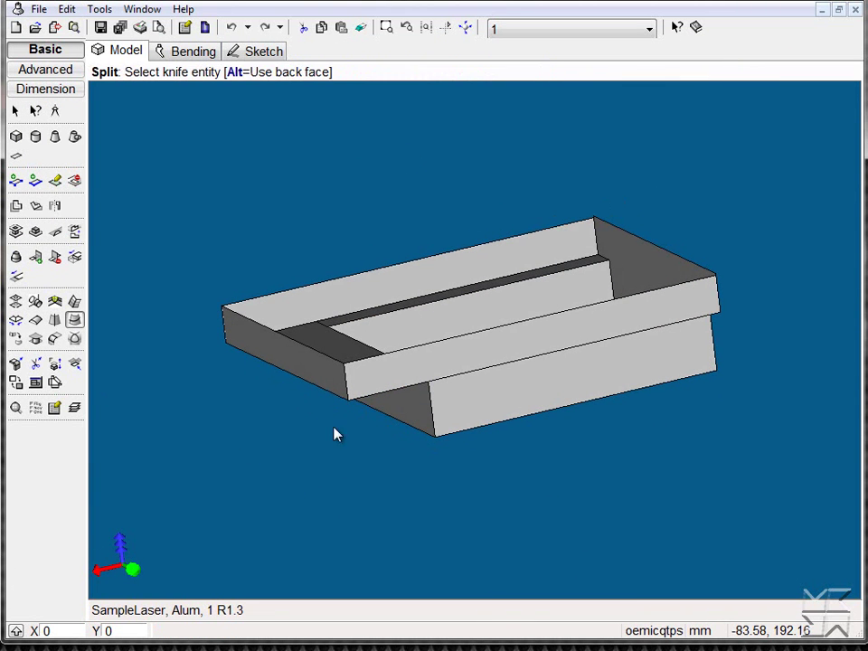
{"action": "left_click", "coordinate": [408, 419]}
{"action": "left_click", "coordinate": [272, 326]}
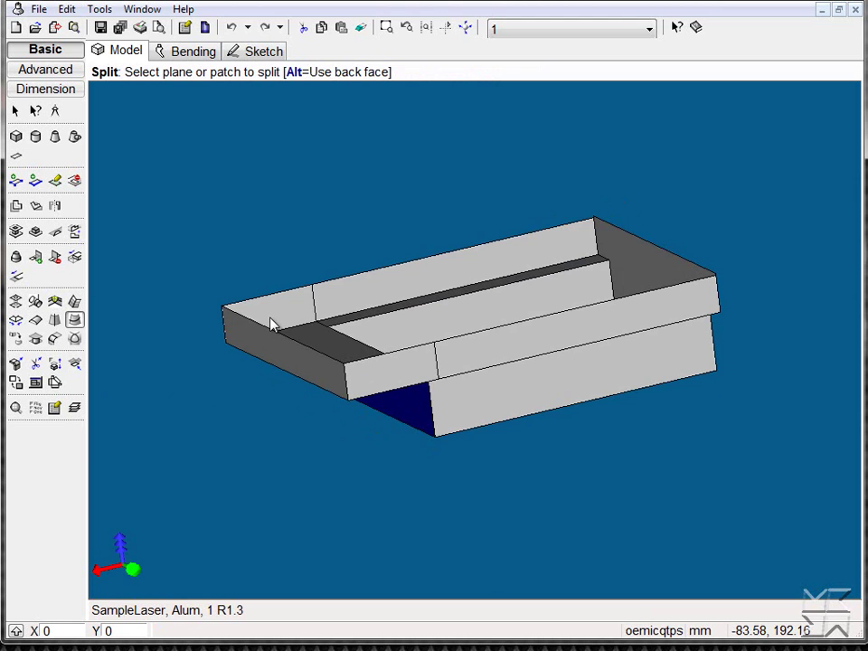
- Trial-stretch the flange into a bar and a plate, then undo both stretches
{"action": "left_click", "coordinate": [18, 277]}
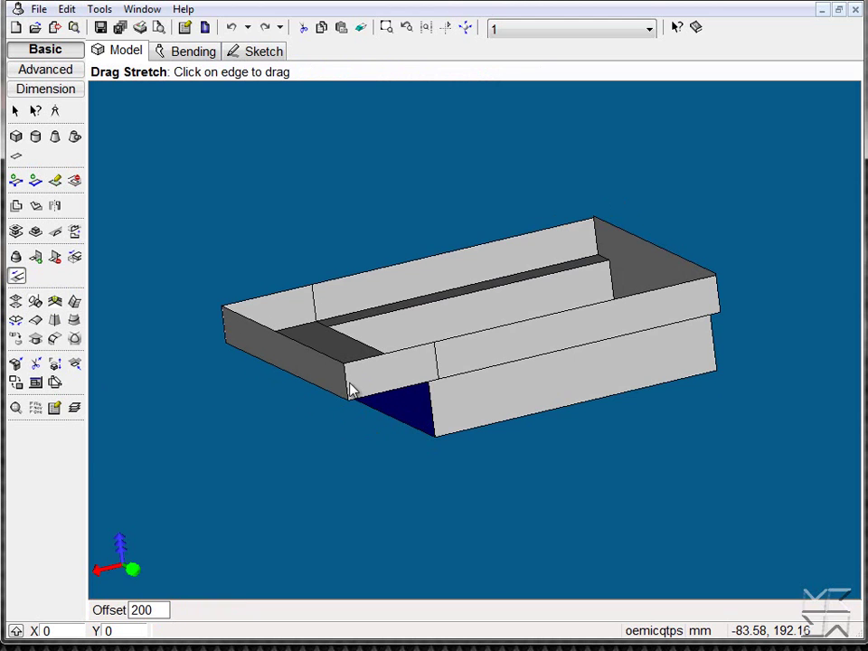
{"action": "left_click", "coordinate": [353, 389]}
{"action": "left_click", "coordinate": [262, 403]}
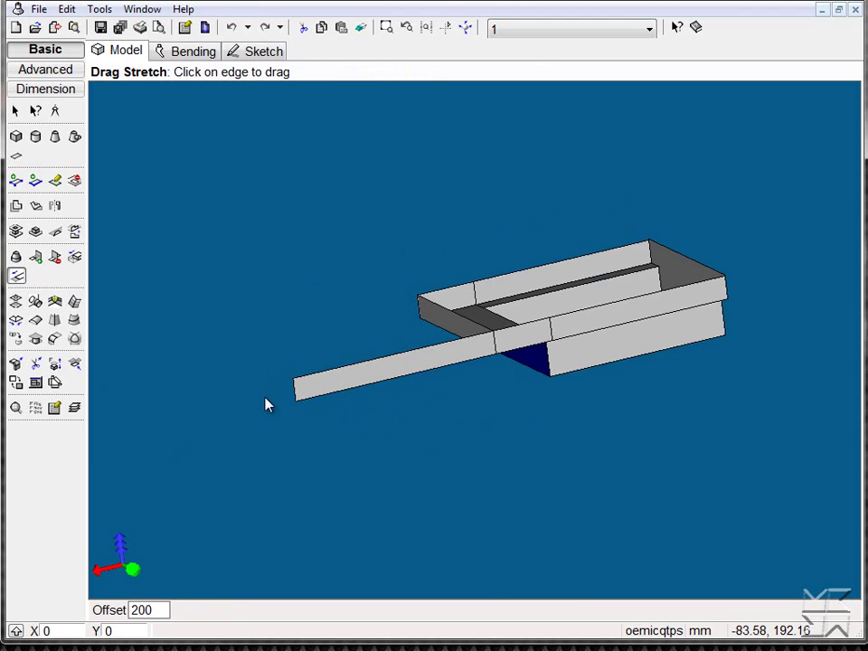
{"action": "left_click", "coordinate": [402, 370]}
{"action": "left_click", "coordinate": [393, 290]}
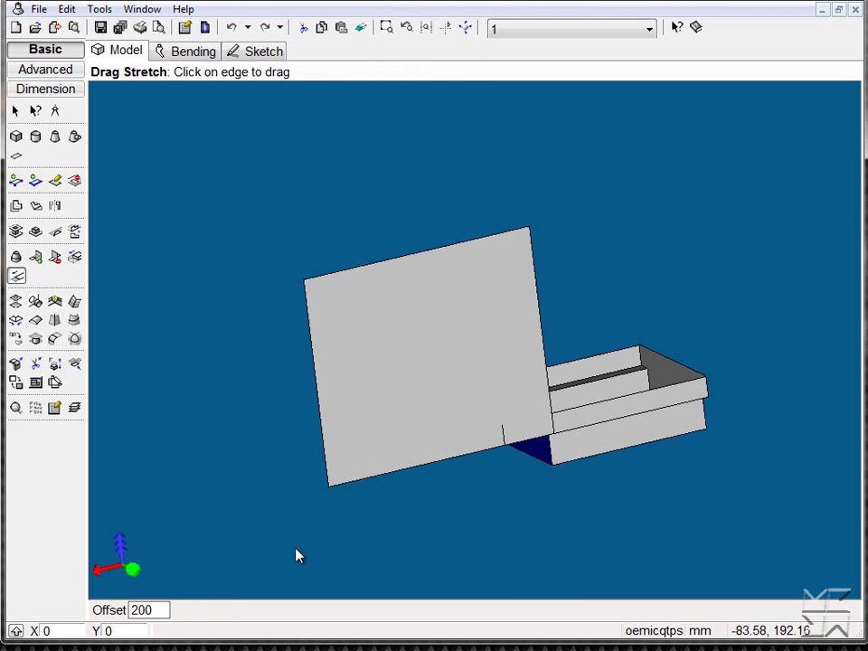
{"action": "left_click", "coordinate": [232, 32]}
{"action": "left_click", "coordinate": [231, 31]}
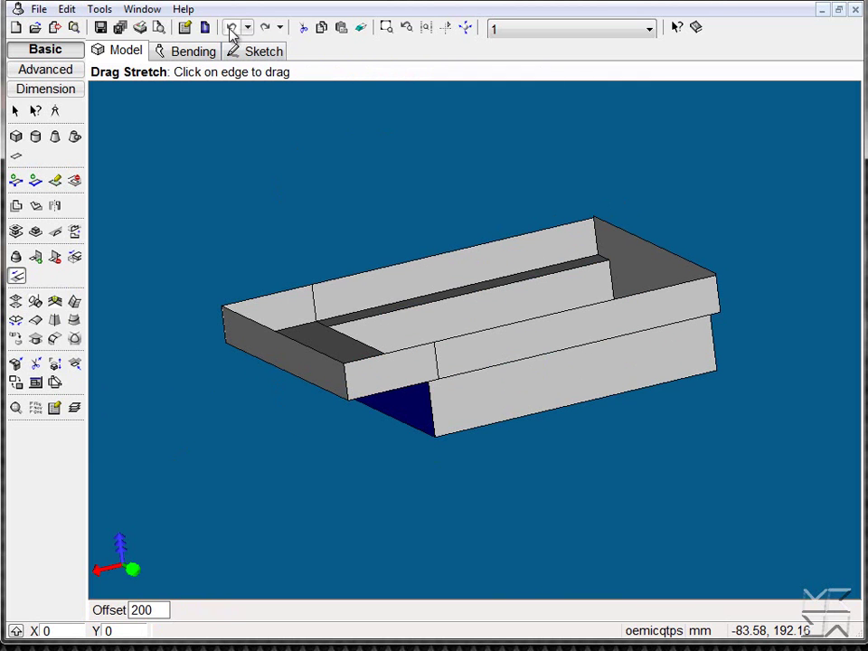
- Mark the large box face as base plane and review the 349.7 × 280.8 unfolding preview
{"action": "left_click", "coordinate": [74, 364]}
{"action": "left_click", "coordinate": [469, 335]}
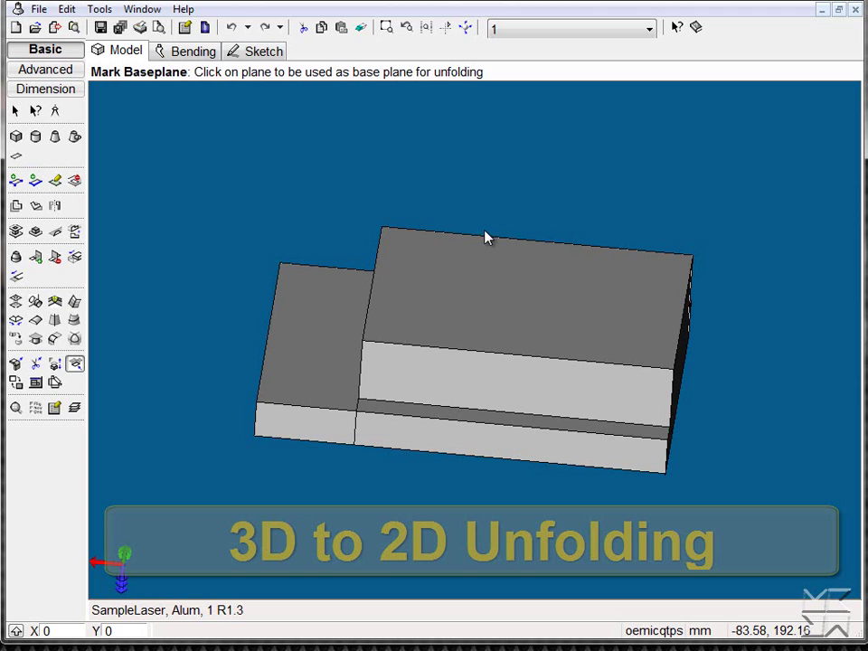
{"action": "left_click", "coordinate": [35, 383]}
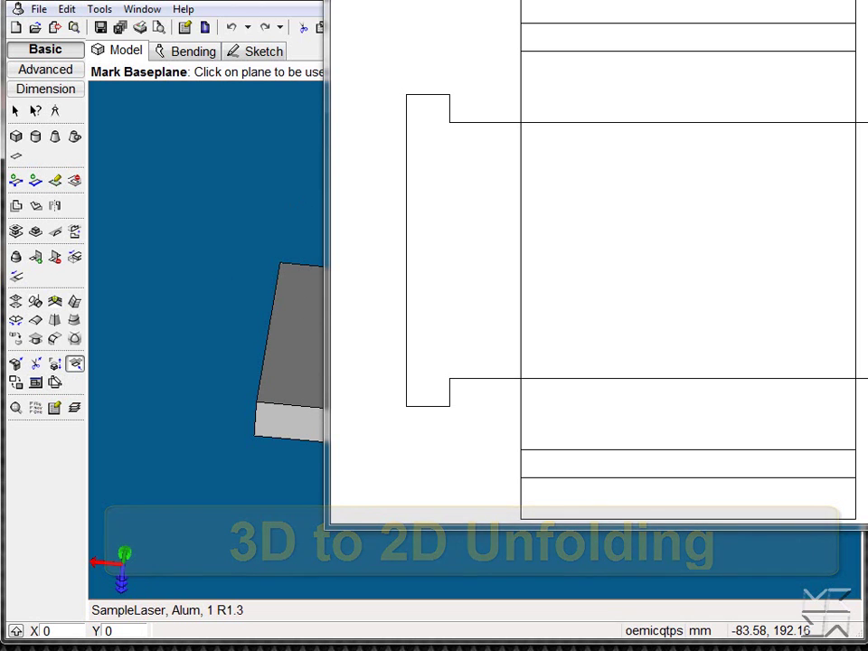
{"action": "left_click_drag", "start_coordinate": [866, 2], "coordinate": [833, 101]}
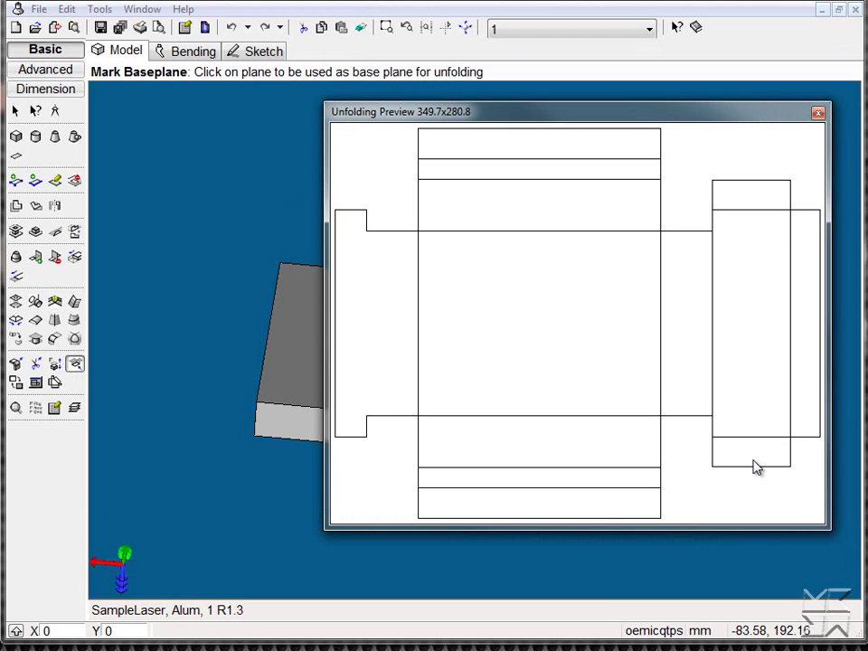
{"action": "left_click", "coordinate": [819, 114]}
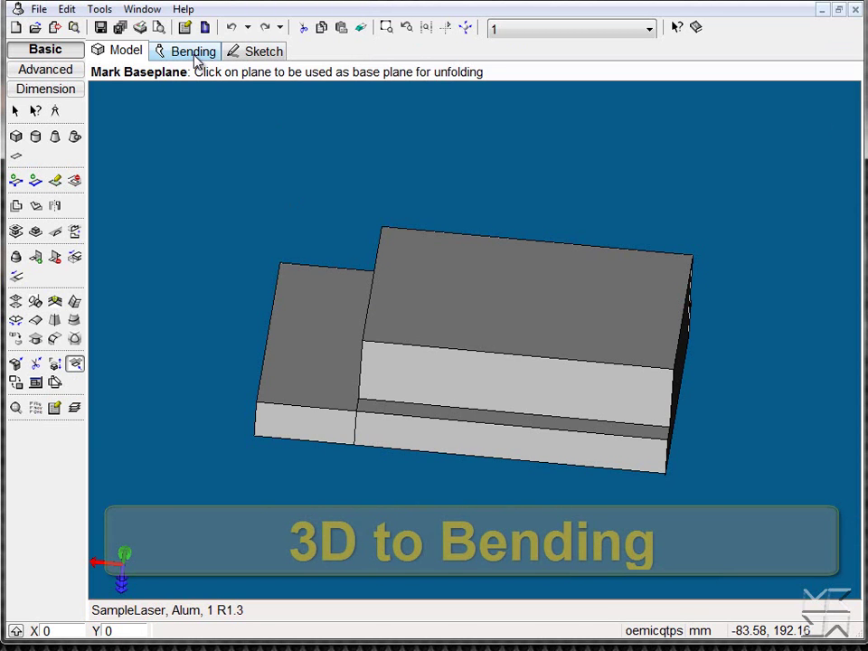
- Load the box into bending for the Adira GB ESA 4M Wila, viewing the 12-bend flat blank obliquely
{"action": "left_click", "coordinate": [194, 52]}
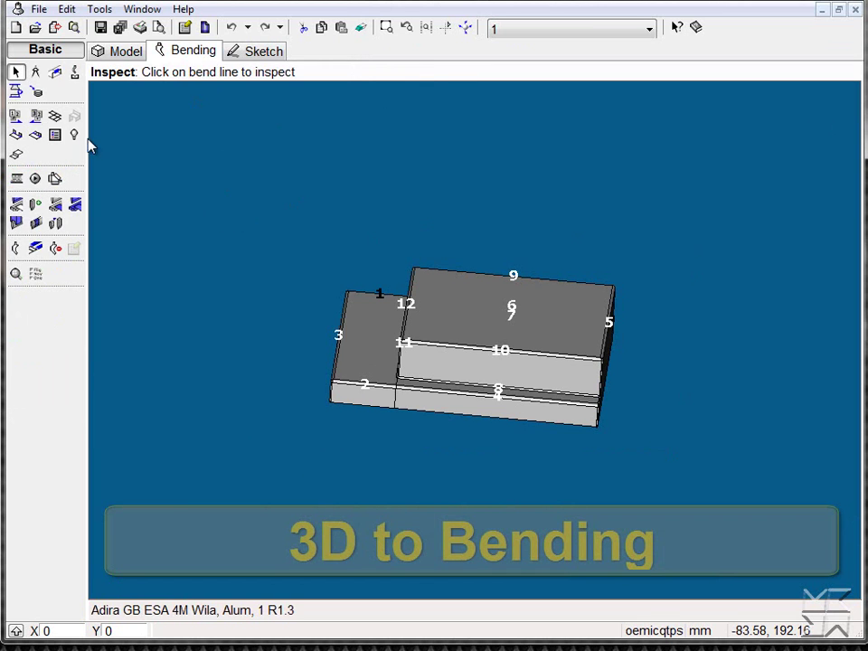
{"action": "left_click", "coordinate": [76, 135]}
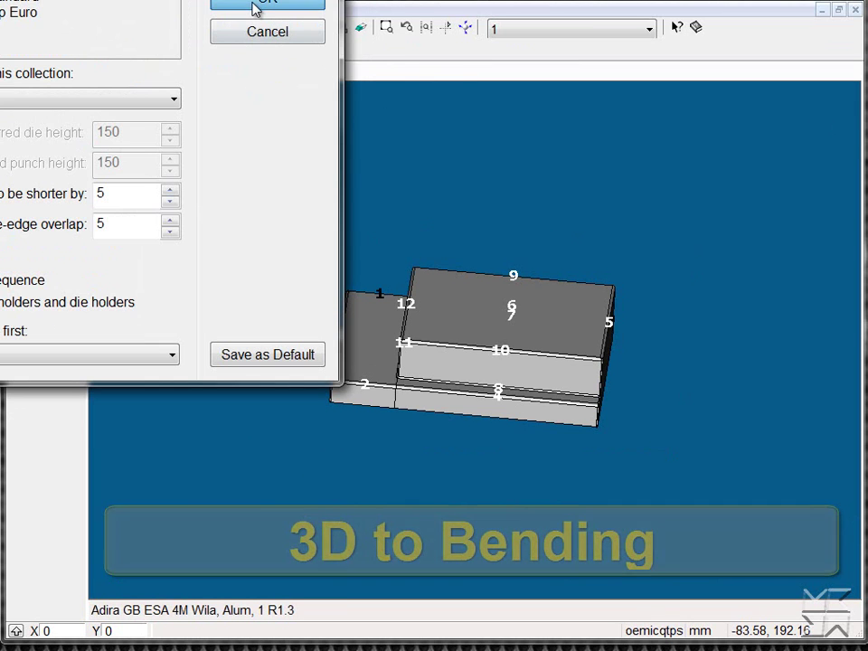
{"action": "left_click", "coordinate": [255, 8]}
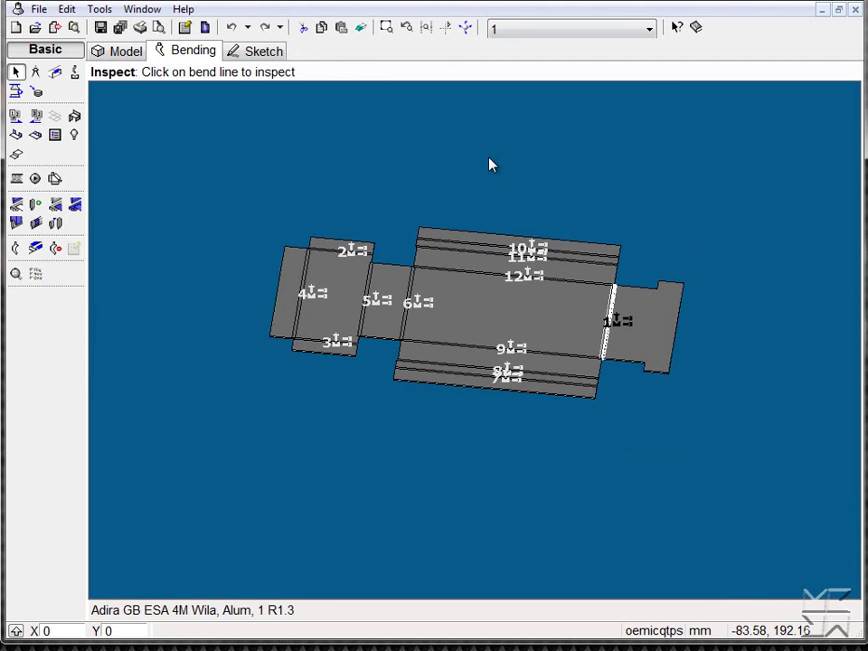
{"action": "middle_click_drag", "start_coordinate": [489, 165], "coordinate": [615, 271]}
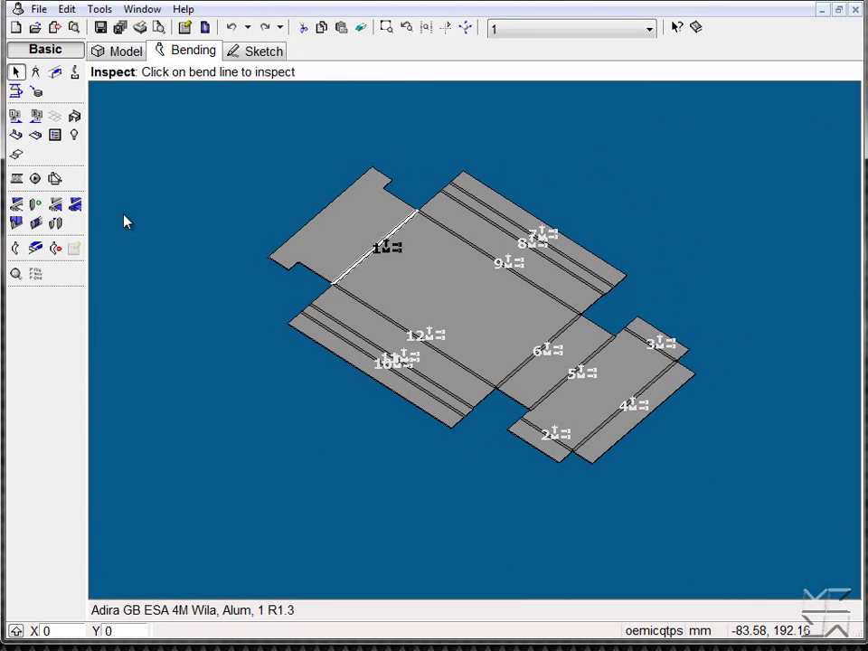
- Start the bend simulation with die, punch, bed and frame displayed
{"action": "left_click", "coordinate": [35, 178]}
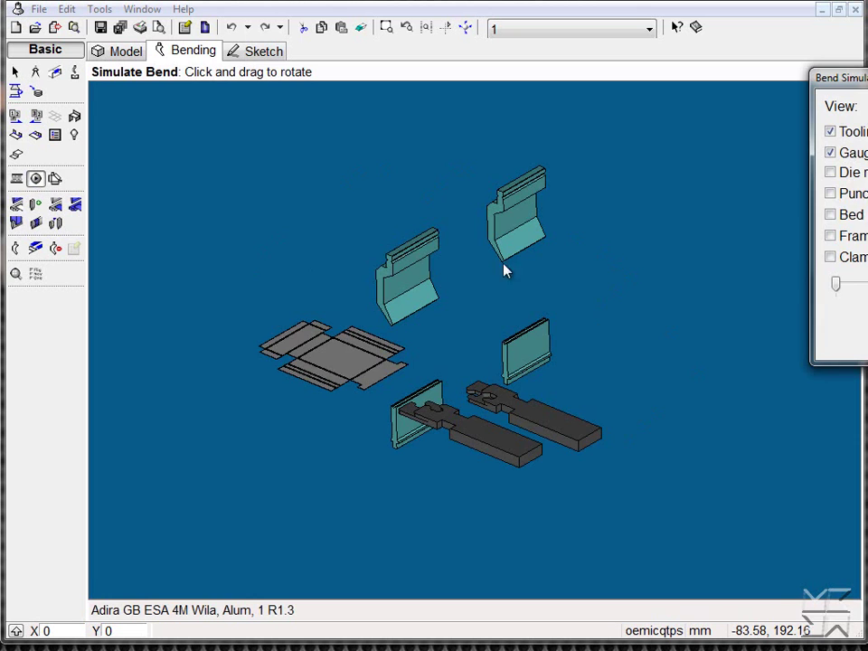
{"action": "left_click", "coordinate": [831, 173]}
{"action": "left_click", "coordinate": [832, 194]}
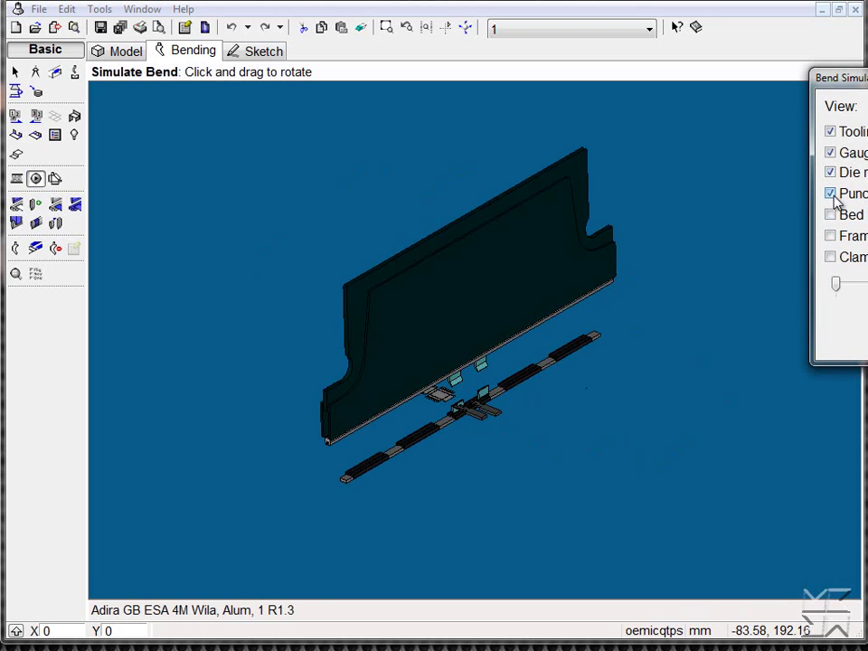
{"action": "left_click", "coordinate": [832, 214]}
{"action": "left_click", "coordinate": [831, 237]}
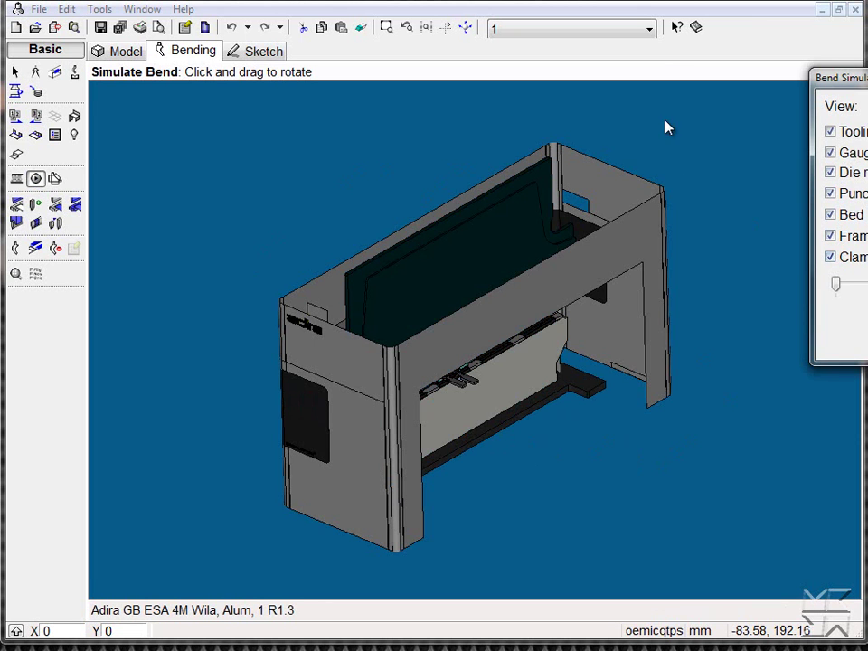
- Set a preset orientation, then rotate the press brake to face front and zoom in
{"action": "left_click", "coordinate": [466, 28]}
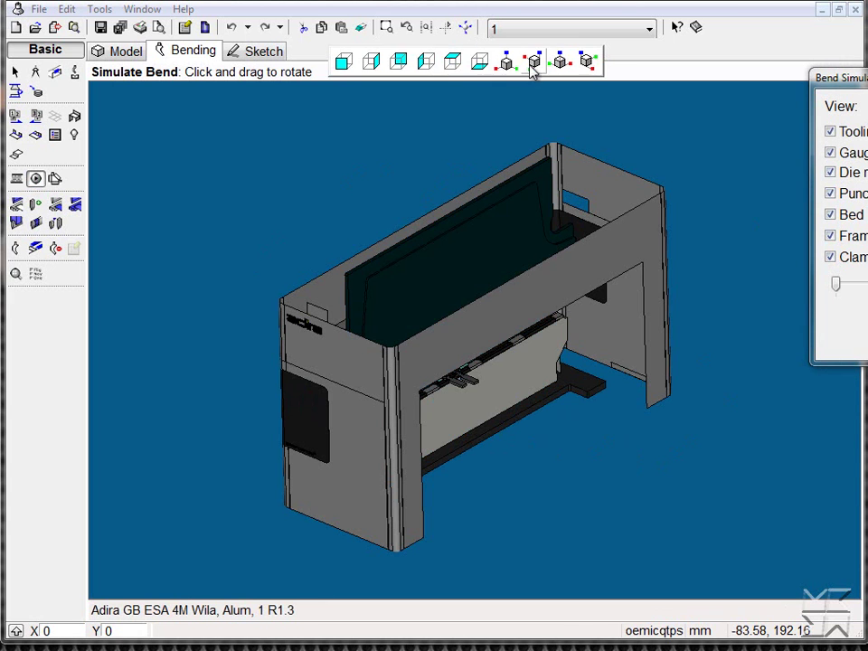
{"action": "left_click", "coordinate": [560, 61]}
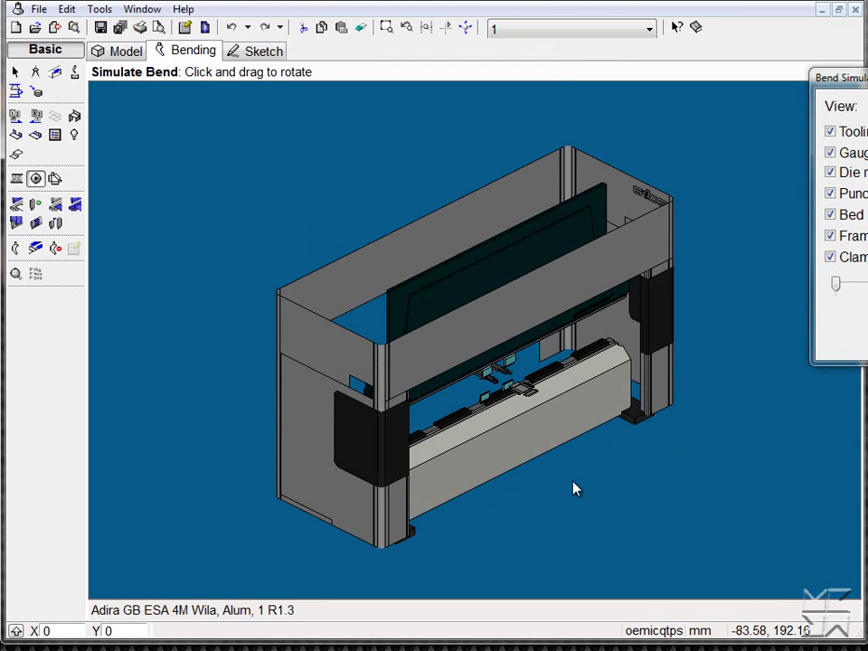
{"action": "left_click_drag", "start_coordinate": [575, 488], "coordinate": [513, 413]}
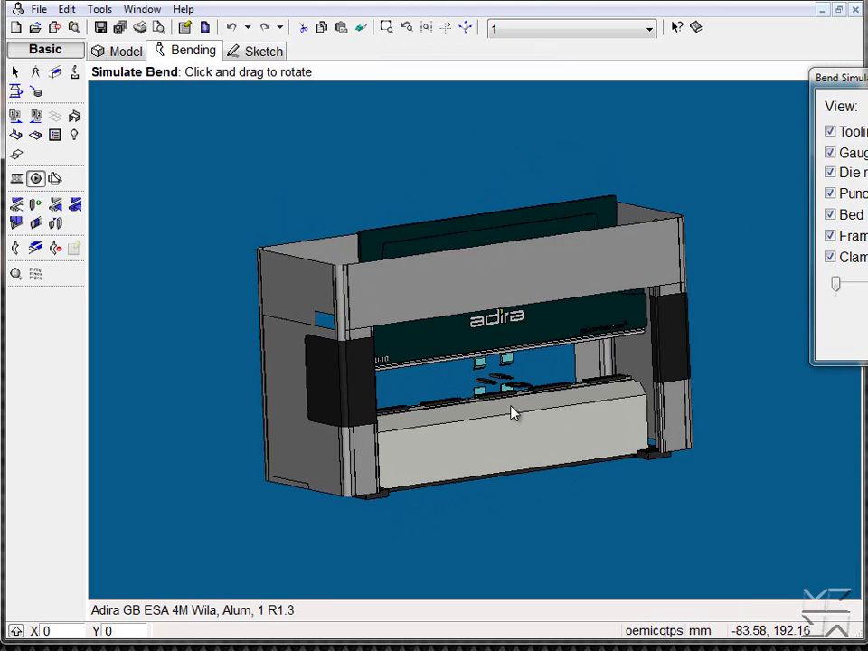
{"action": "scroll", "coordinate": [480, 383], "scroll_direction": "up", "scroll_amount": 4}
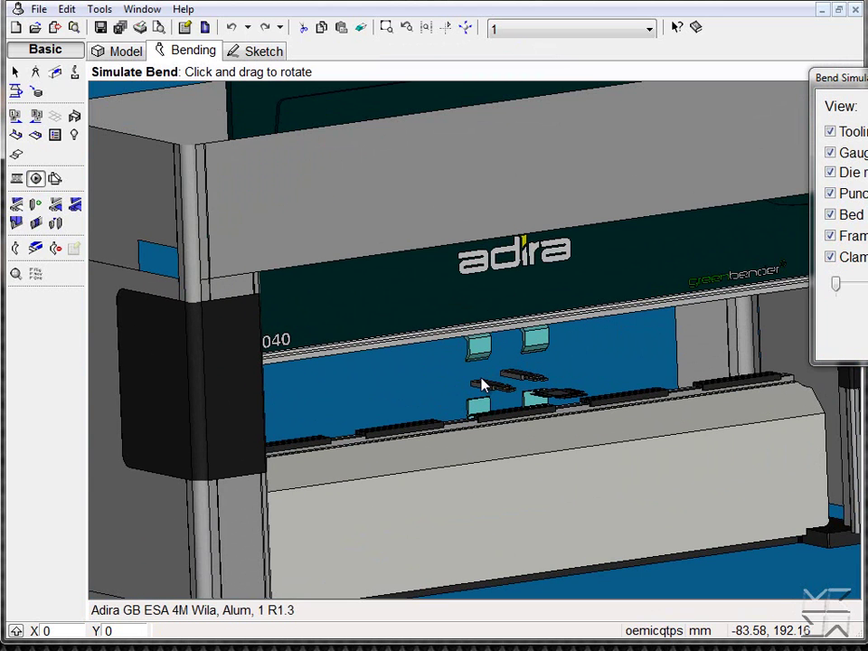